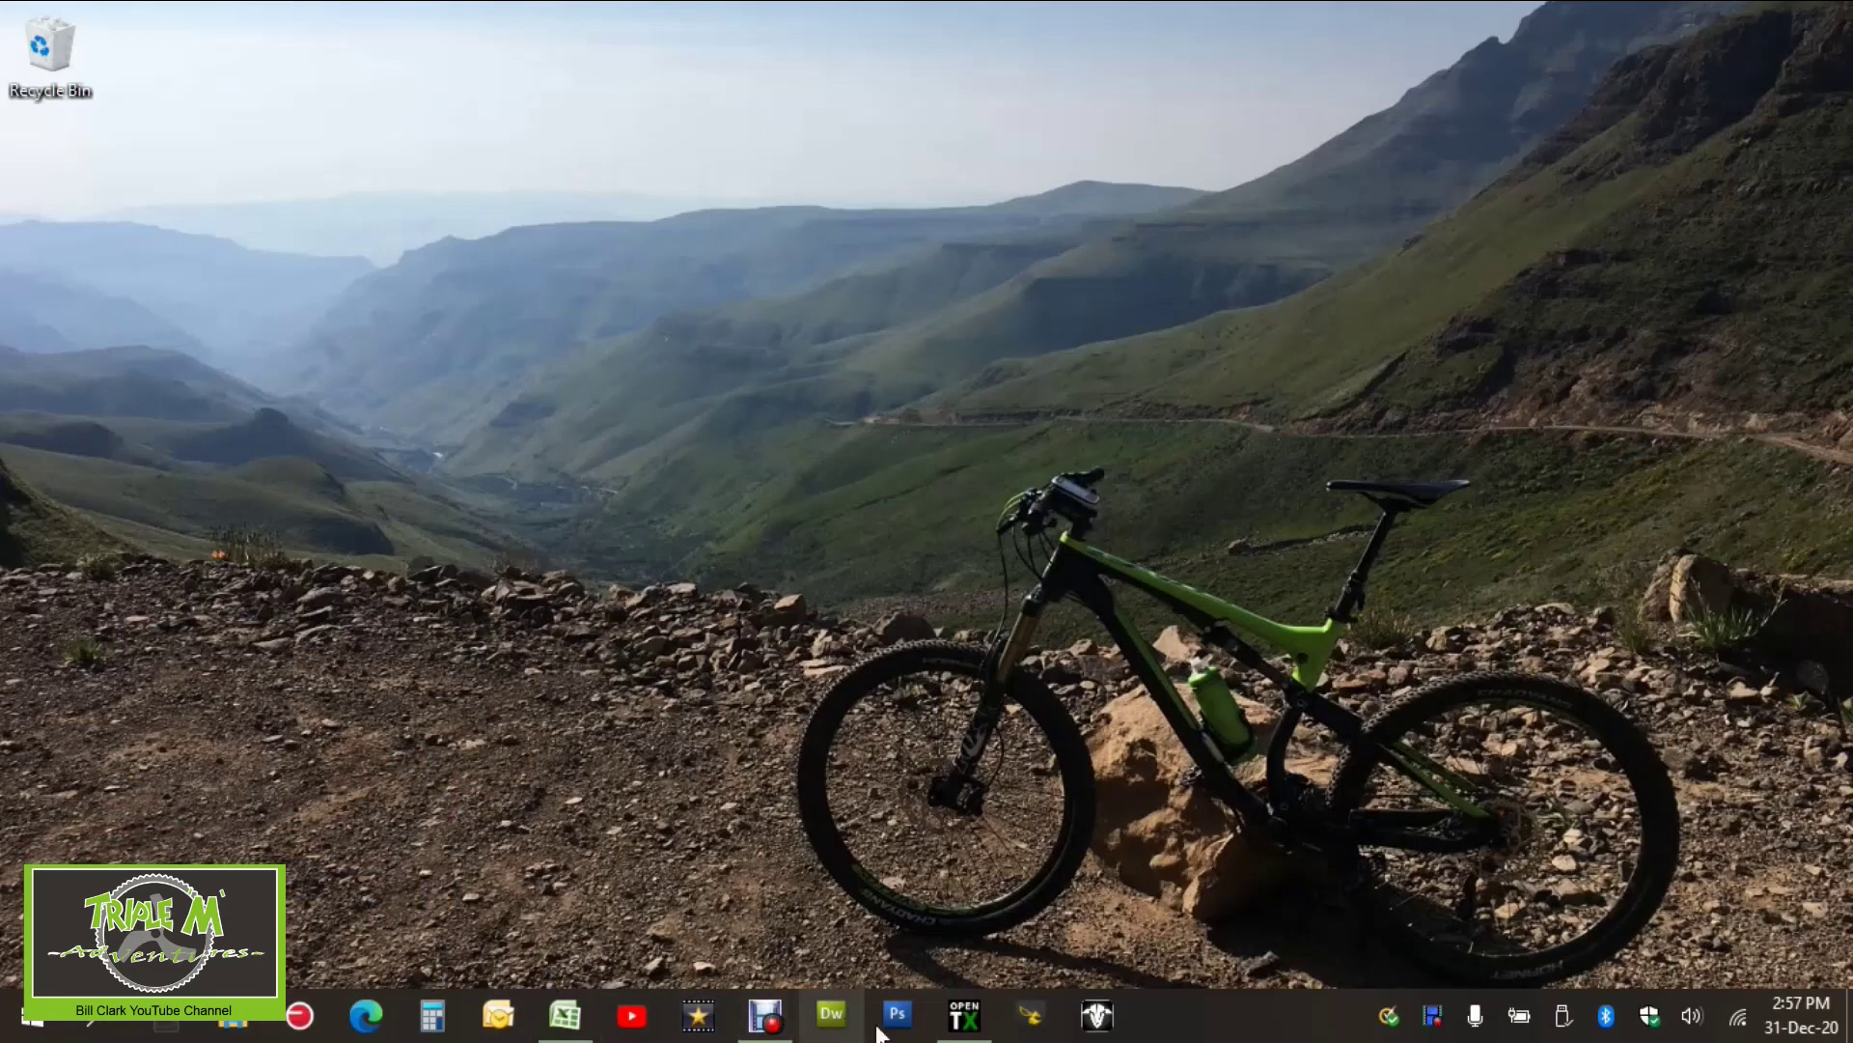
Switch to OpenTX Companion and open the special functions of the MX-C 349 Taycan model.
left_click(964, 1014)
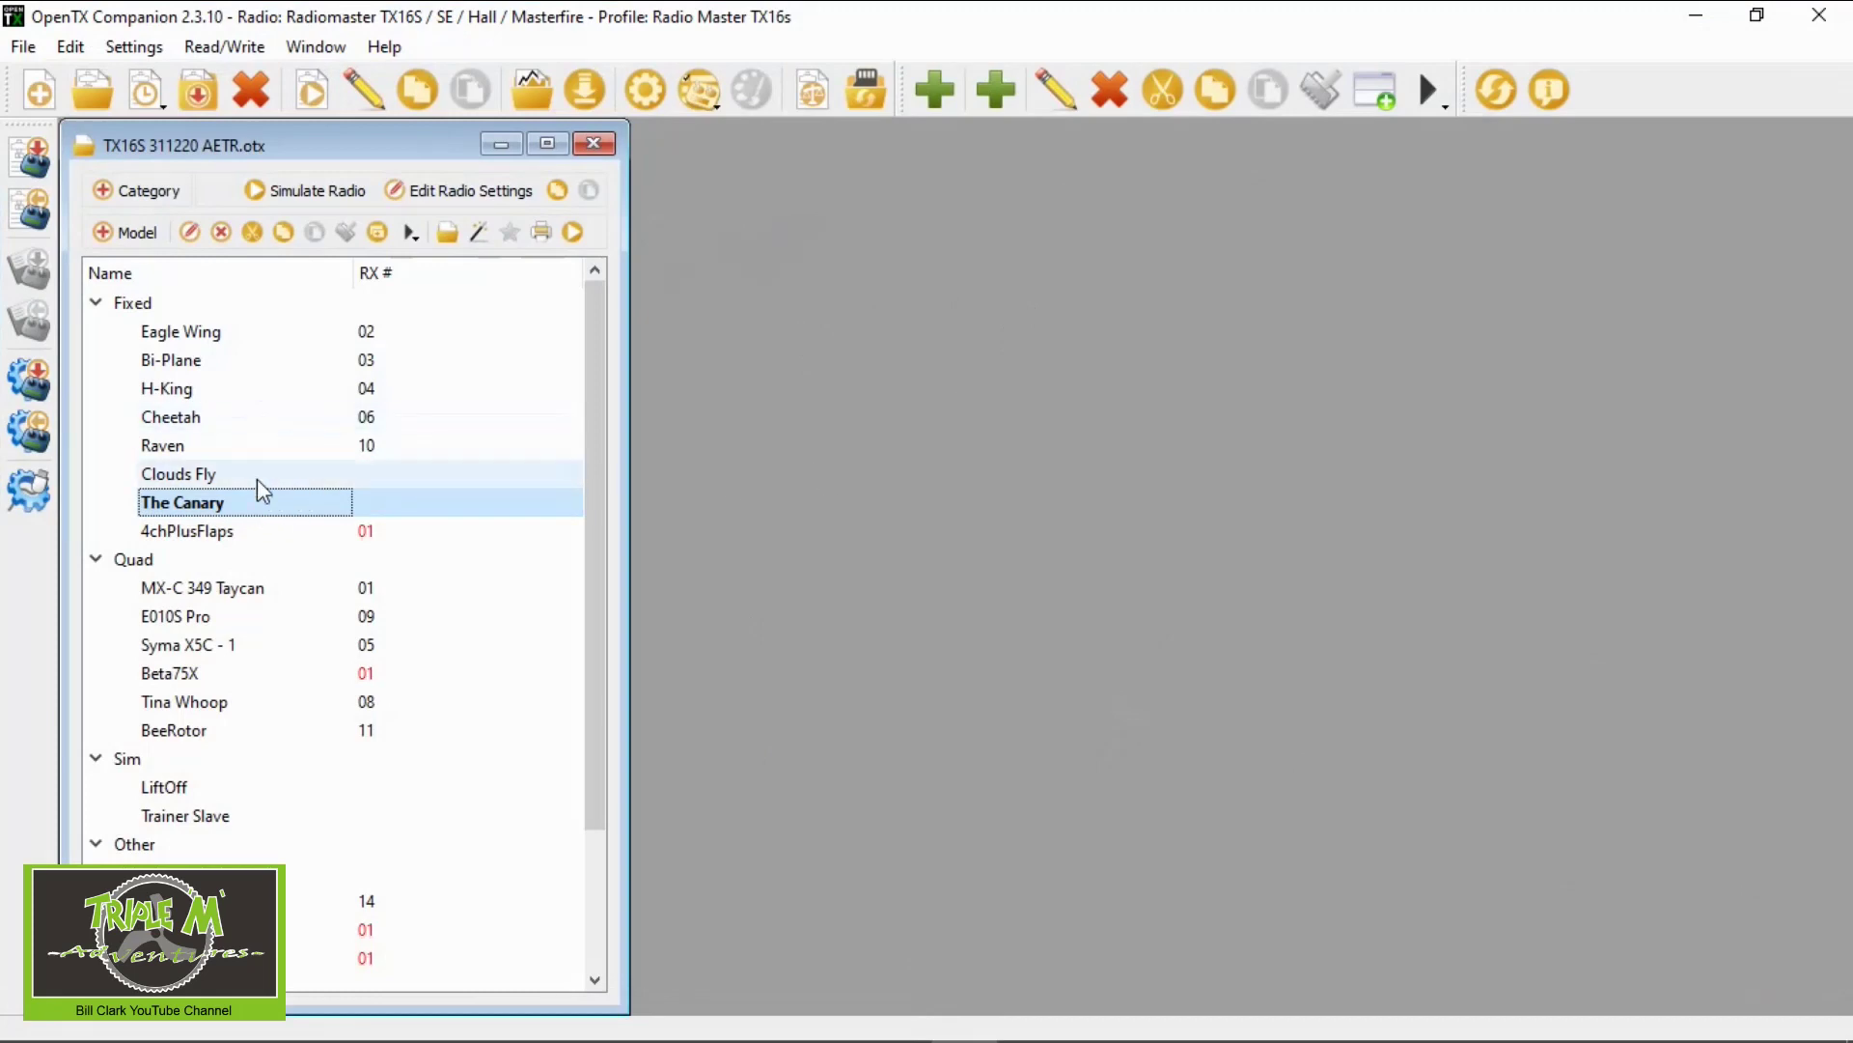
left_click(237, 586)
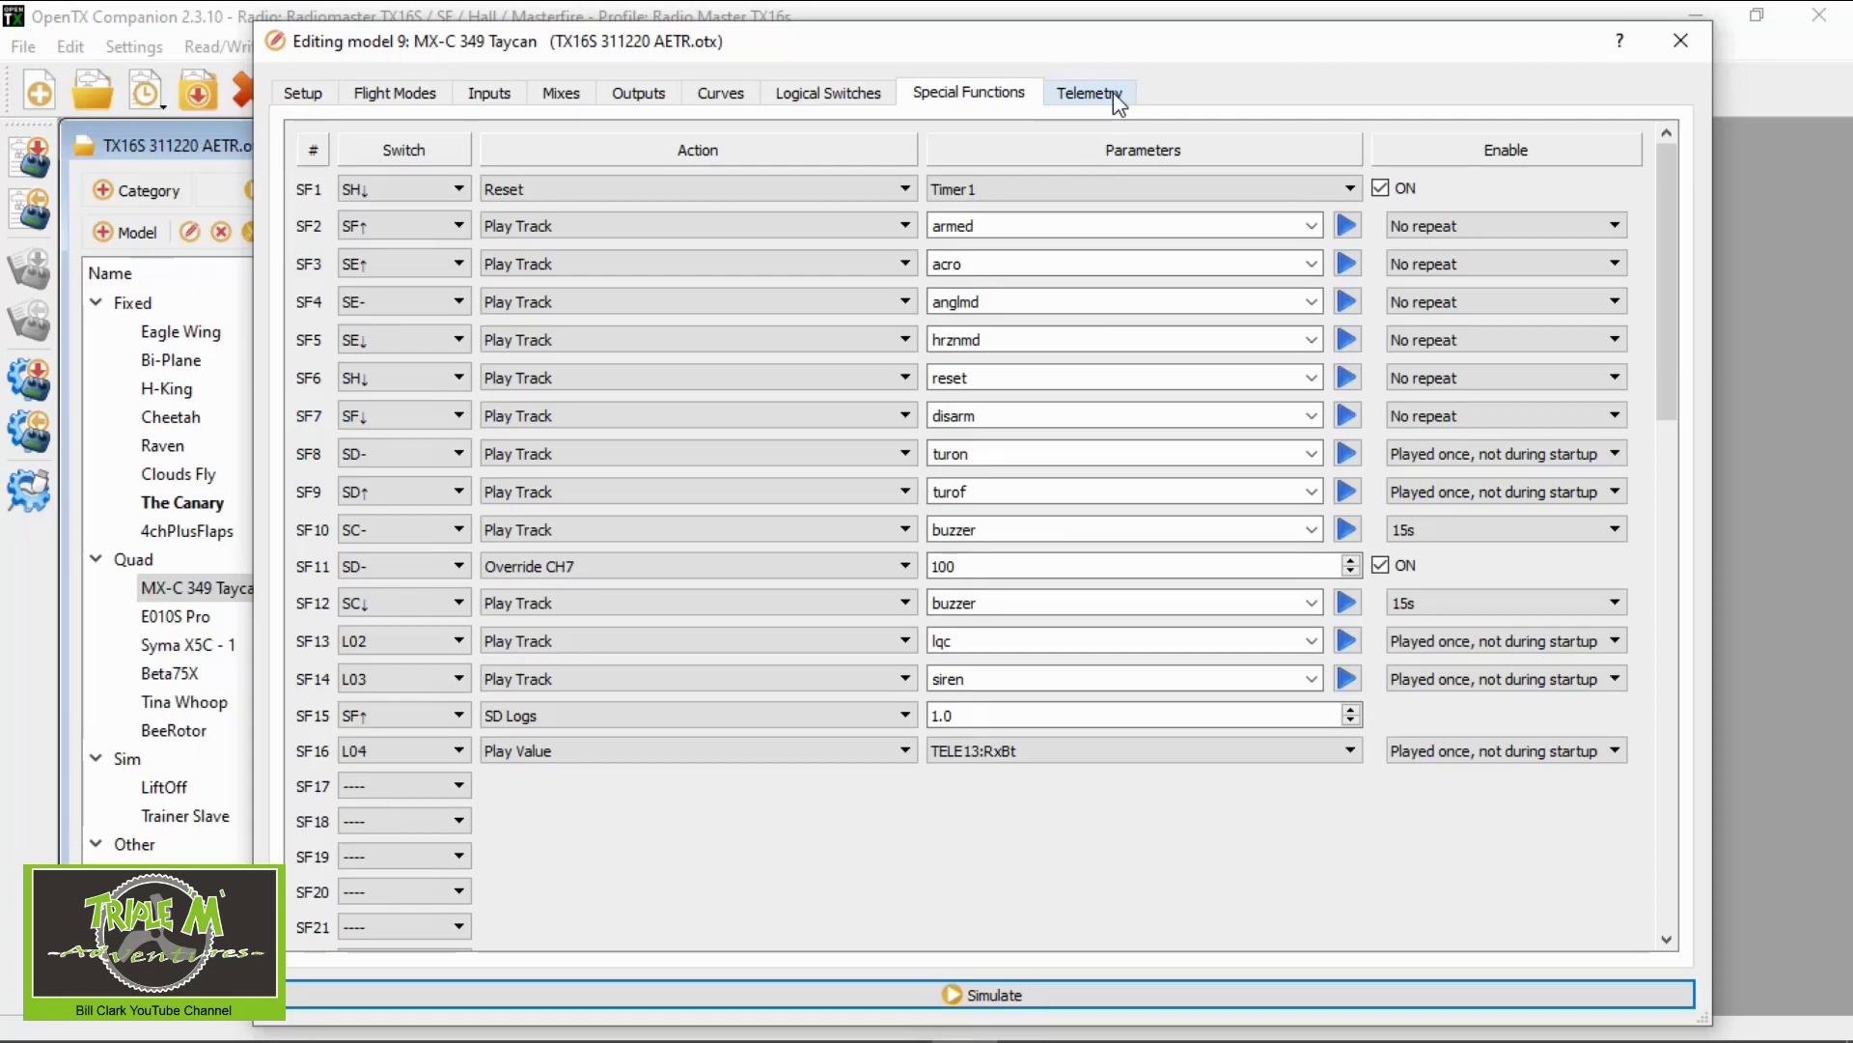
Switch to the Taycan log in Excel and format the Time column with the Time category's *1:30:55 PM type.
left_click(564, 1031)
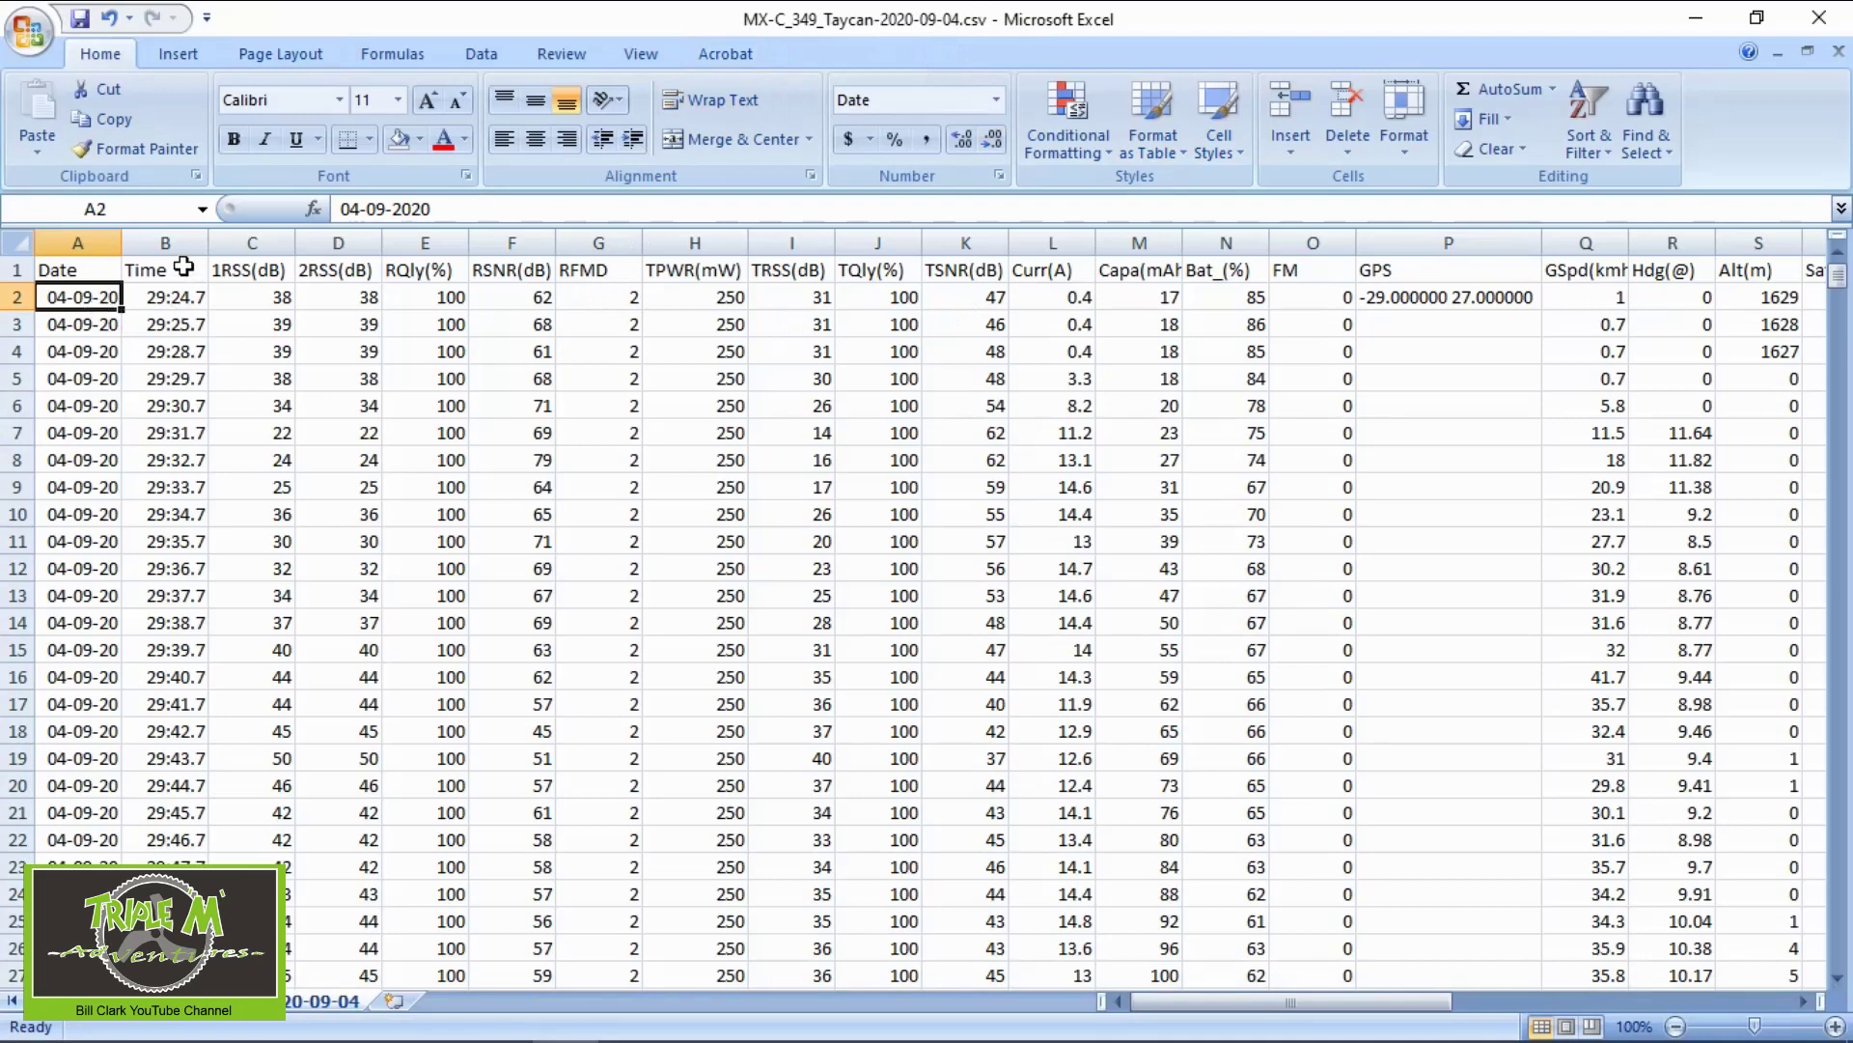
left_click(187, 233)
right_click(187, 237)
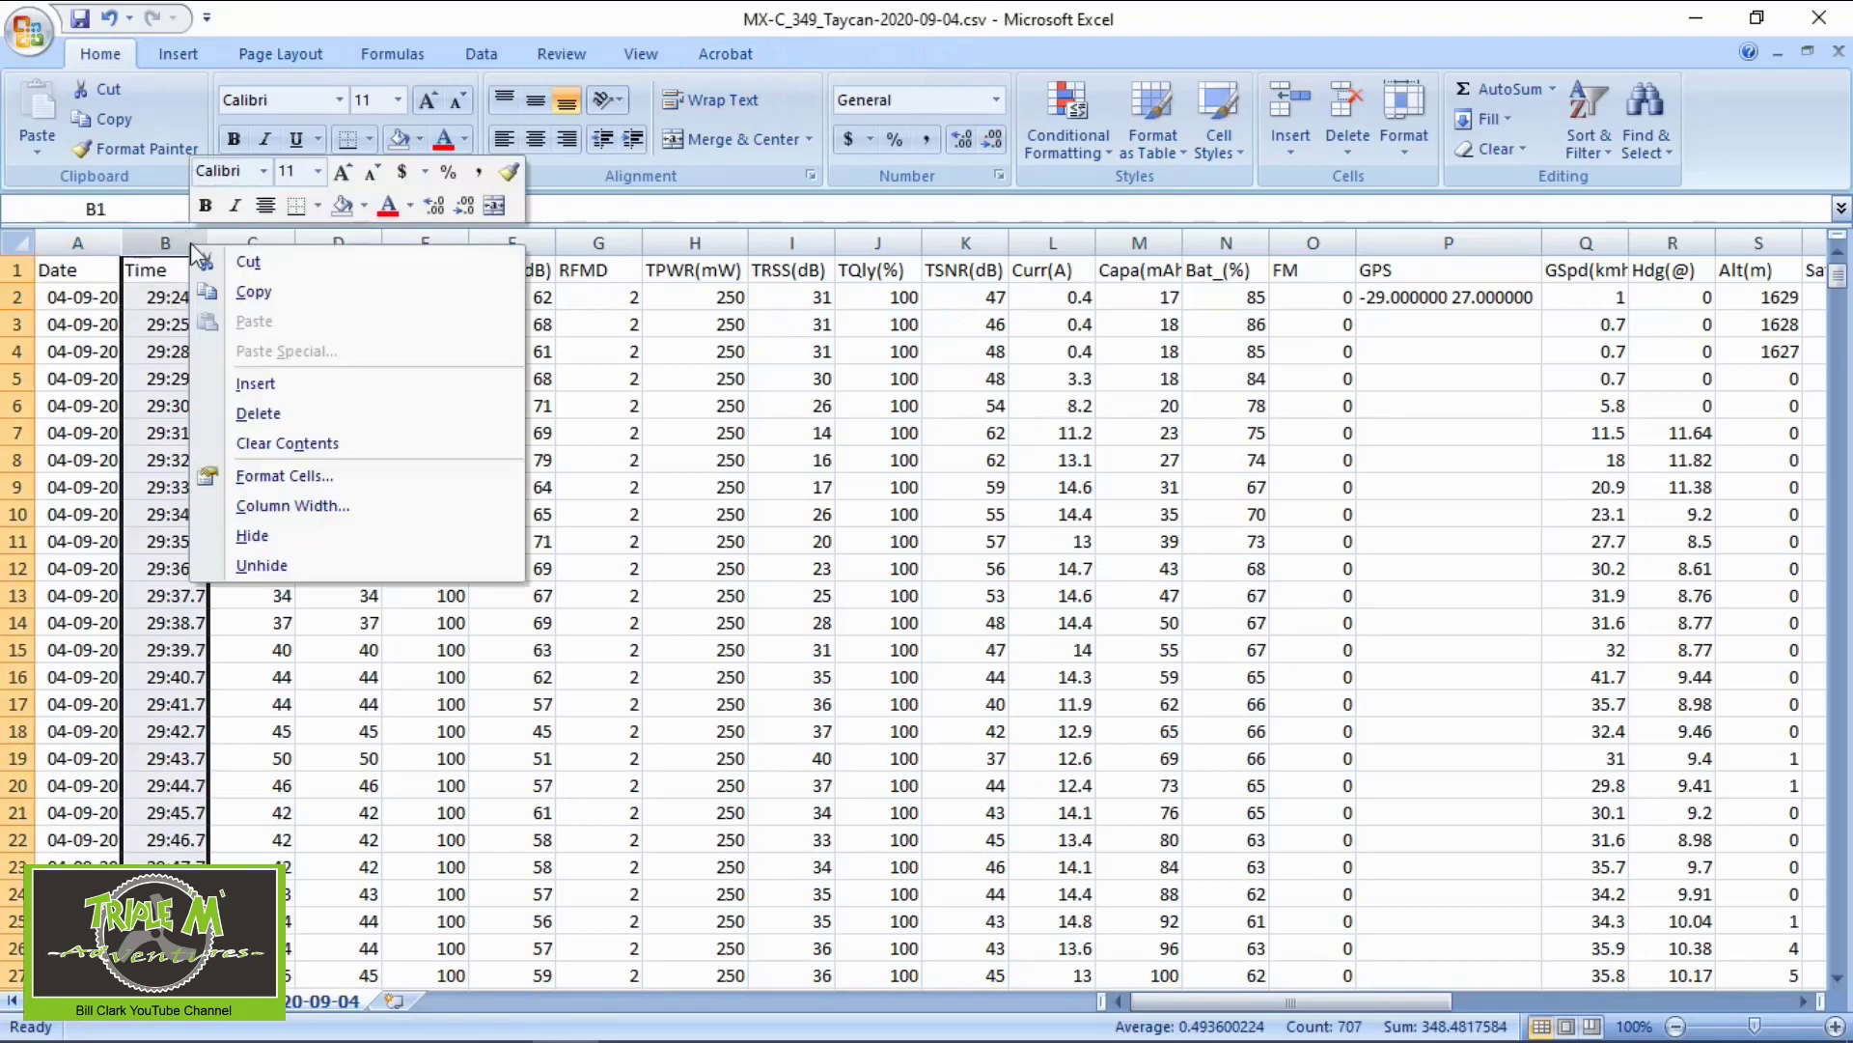
left_click(363, 488)
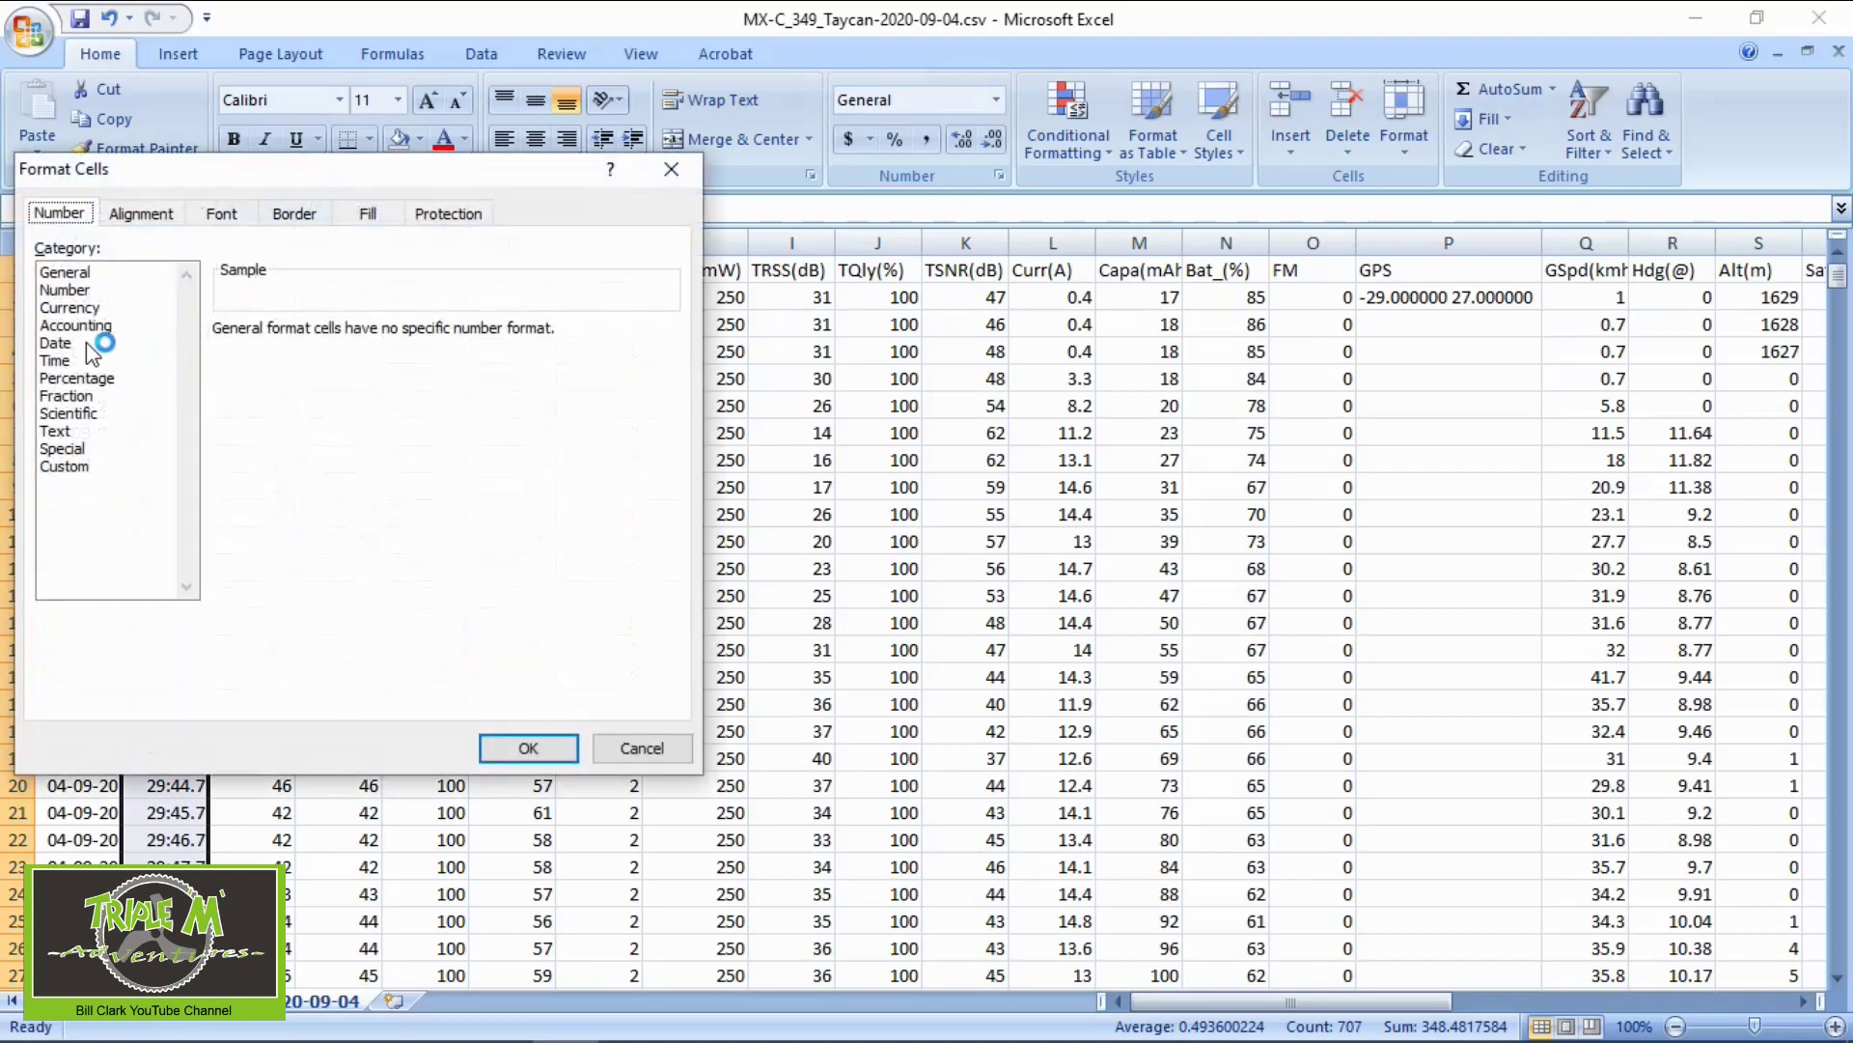
left_click(69, 362)
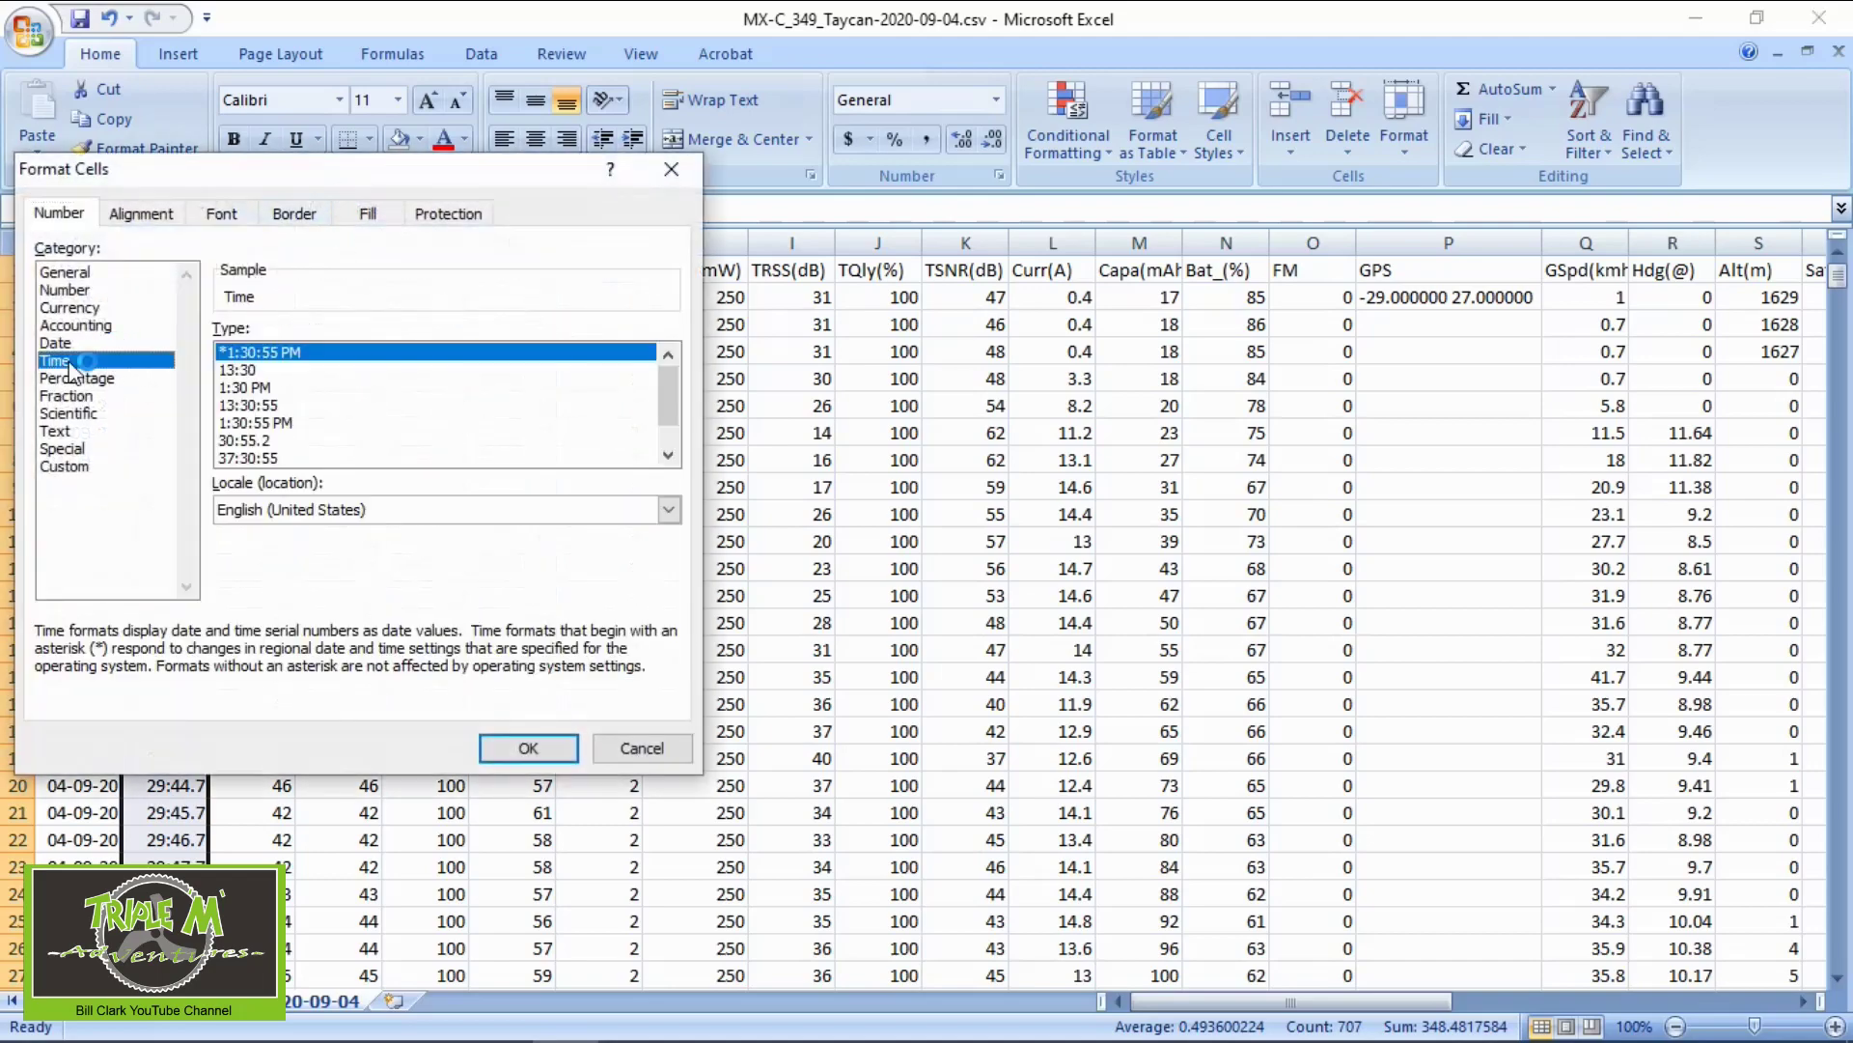
left_click(502, 748)
left_click(183, 297)
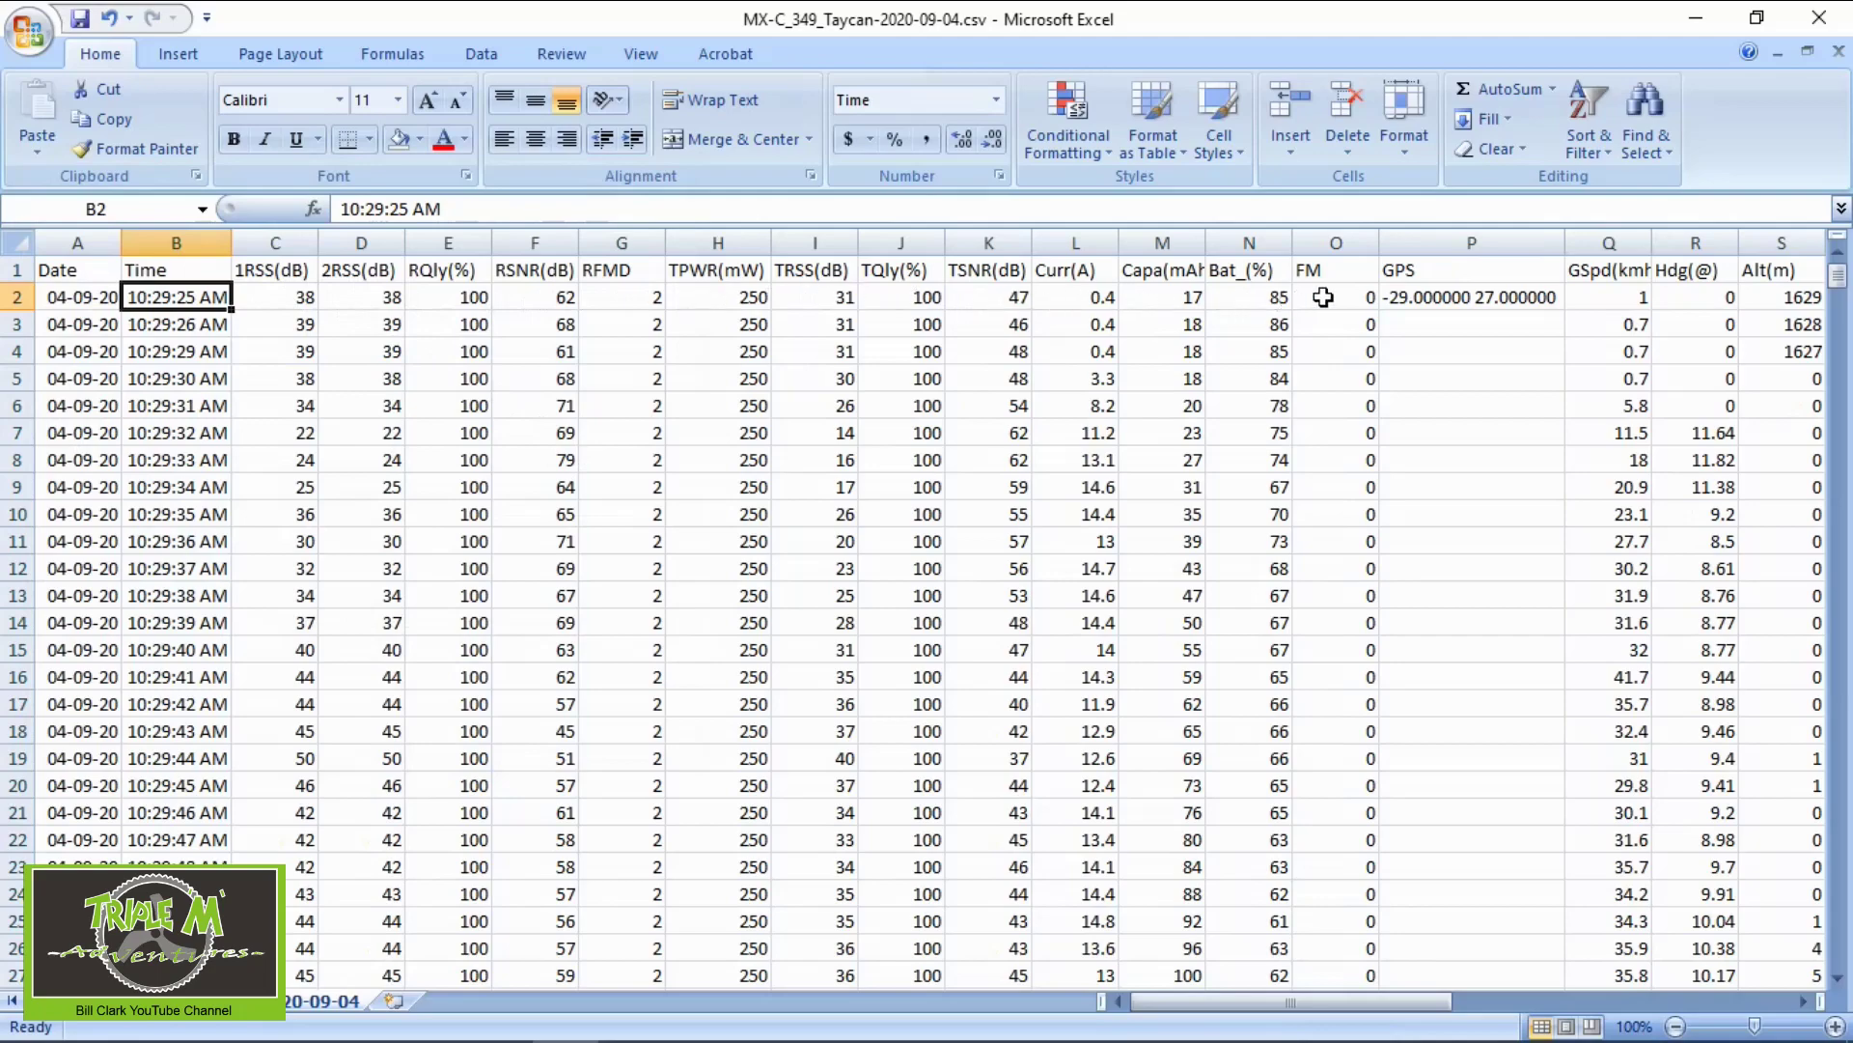
Examine the logged data across row 2, from GPS through the stick, switch and TxBat(V) columns.
left_click(1390, 297)
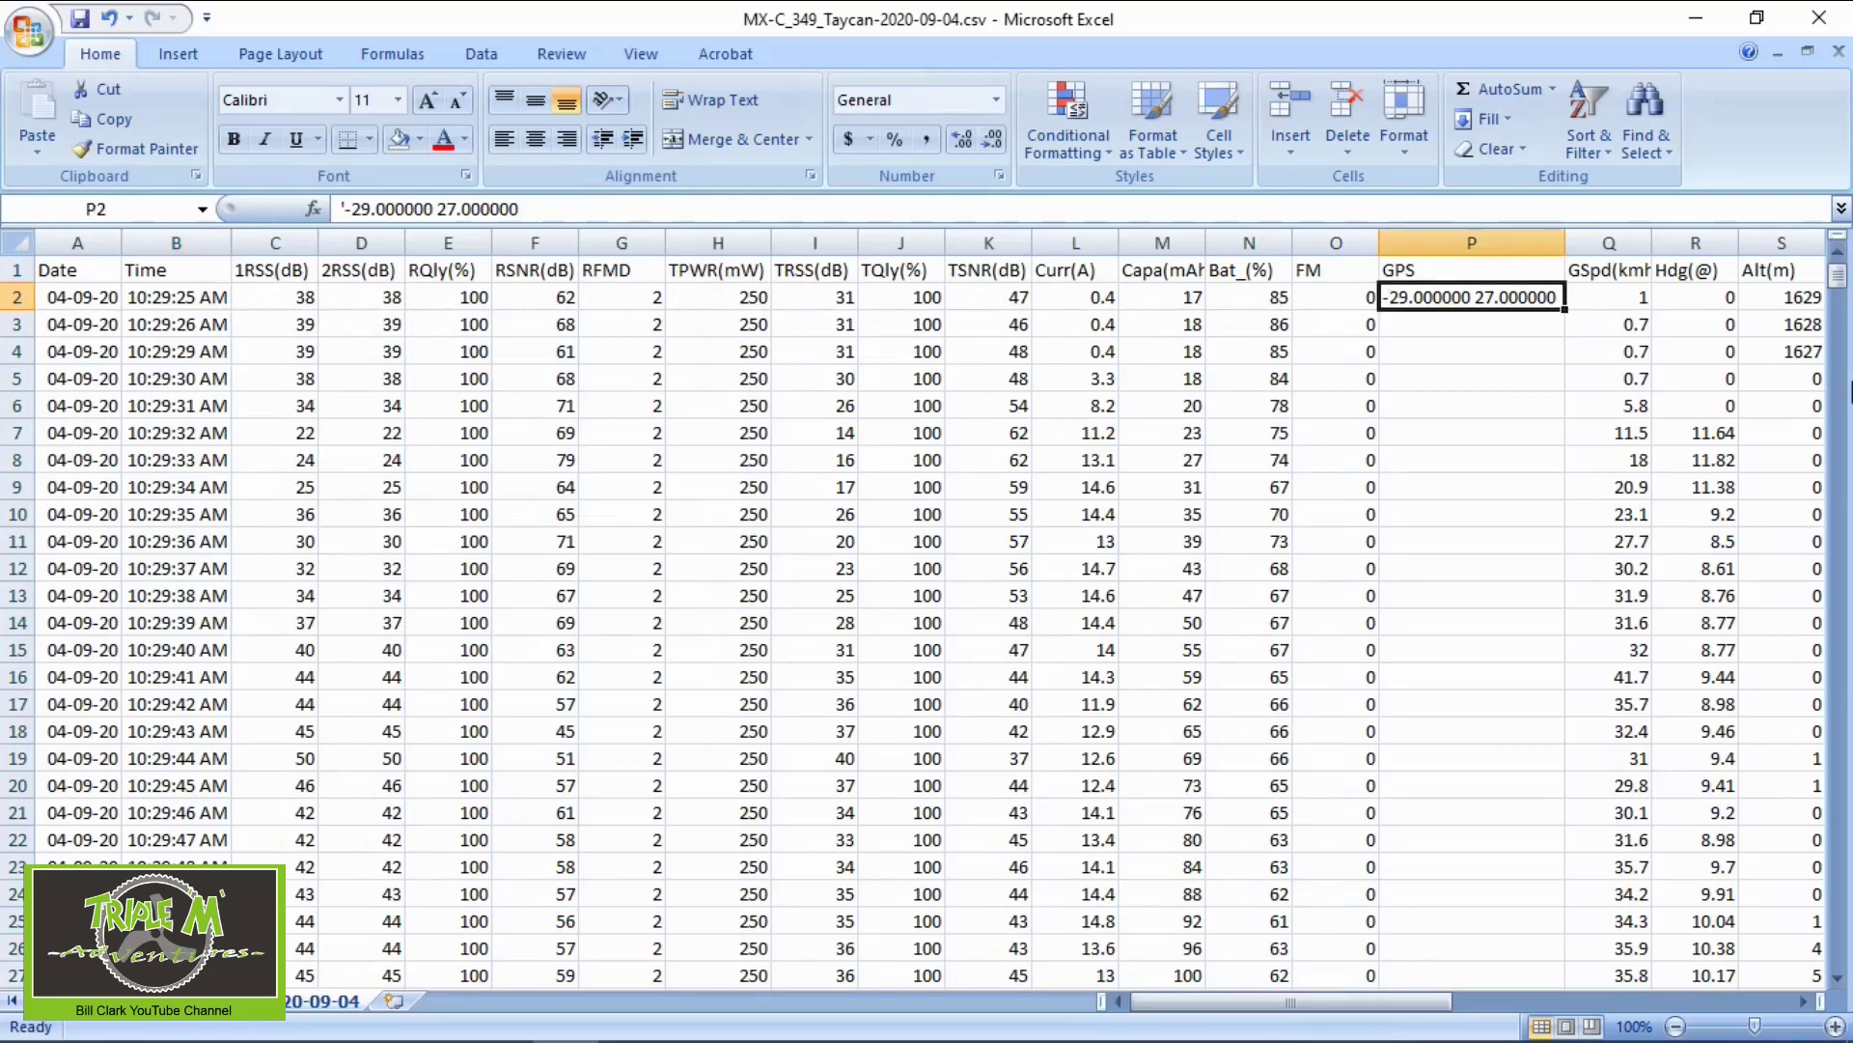
key("Right")
key("Right")
key("Right")
key("Right")
key("Right")
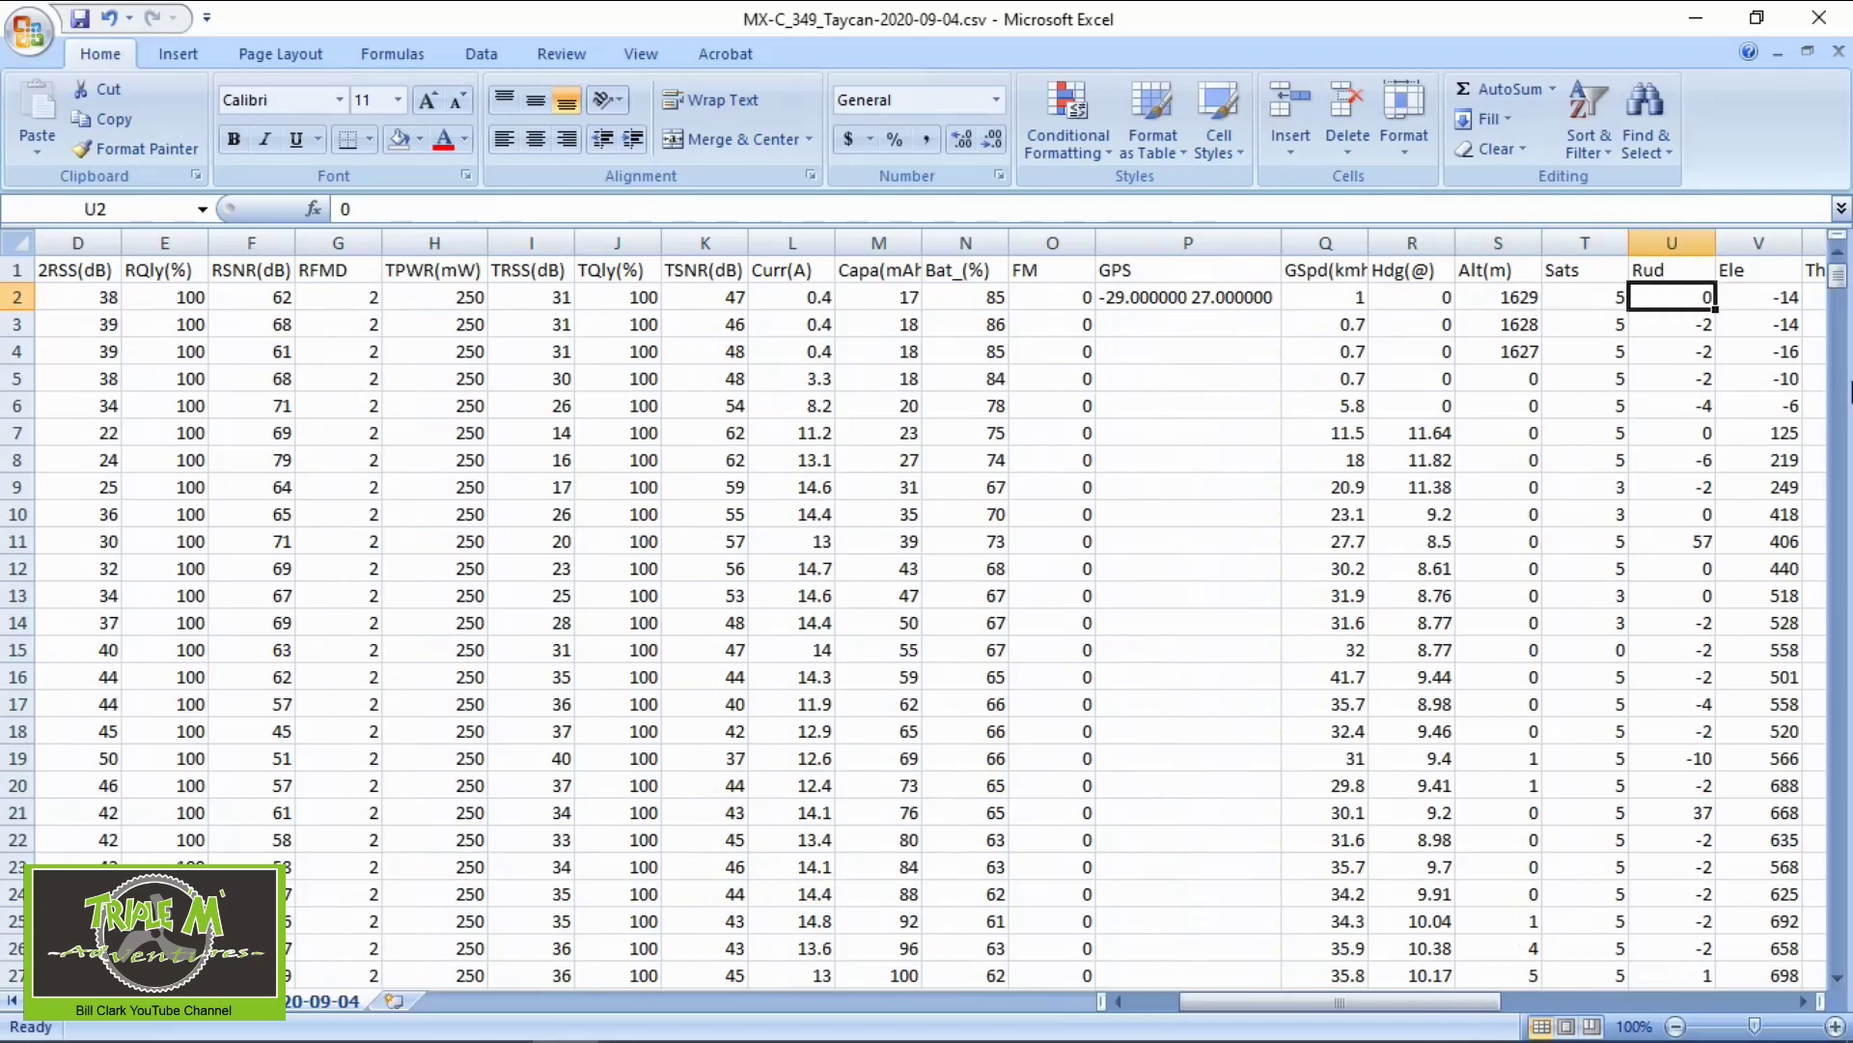
key("Right")
key("Right")
key("Right")
key("Right")
key("Right")
key("Right")
key("Right")
key("Right")
key("Right")
key("Right")
key("Right")
key("Left")
key("Left")
key("Left")
key("Left")
key("Left")
key("Left")
key("Left")
key("Left")
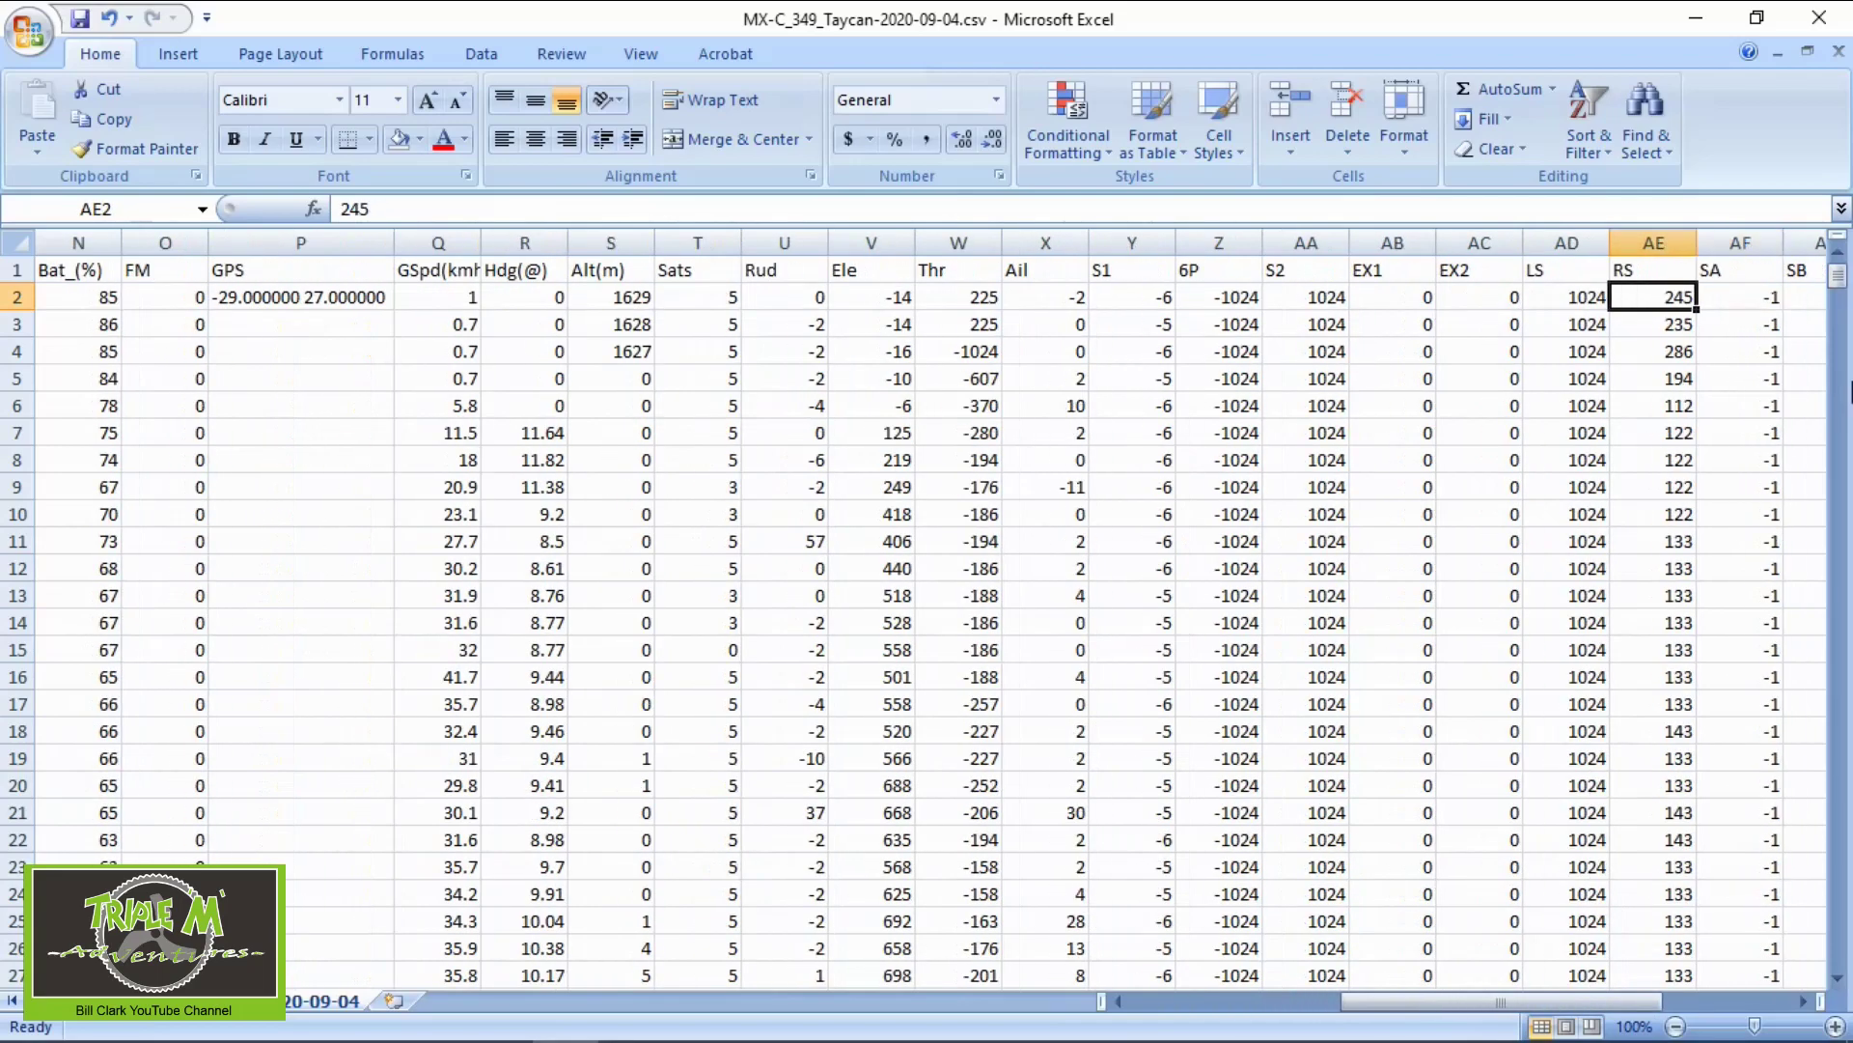
key("Right")
key("Right")
key("Right")
key("Right")
key("Right")
key("Right")
key("Right")
key("Right")
key("Right")
key("Right")
key("Right")
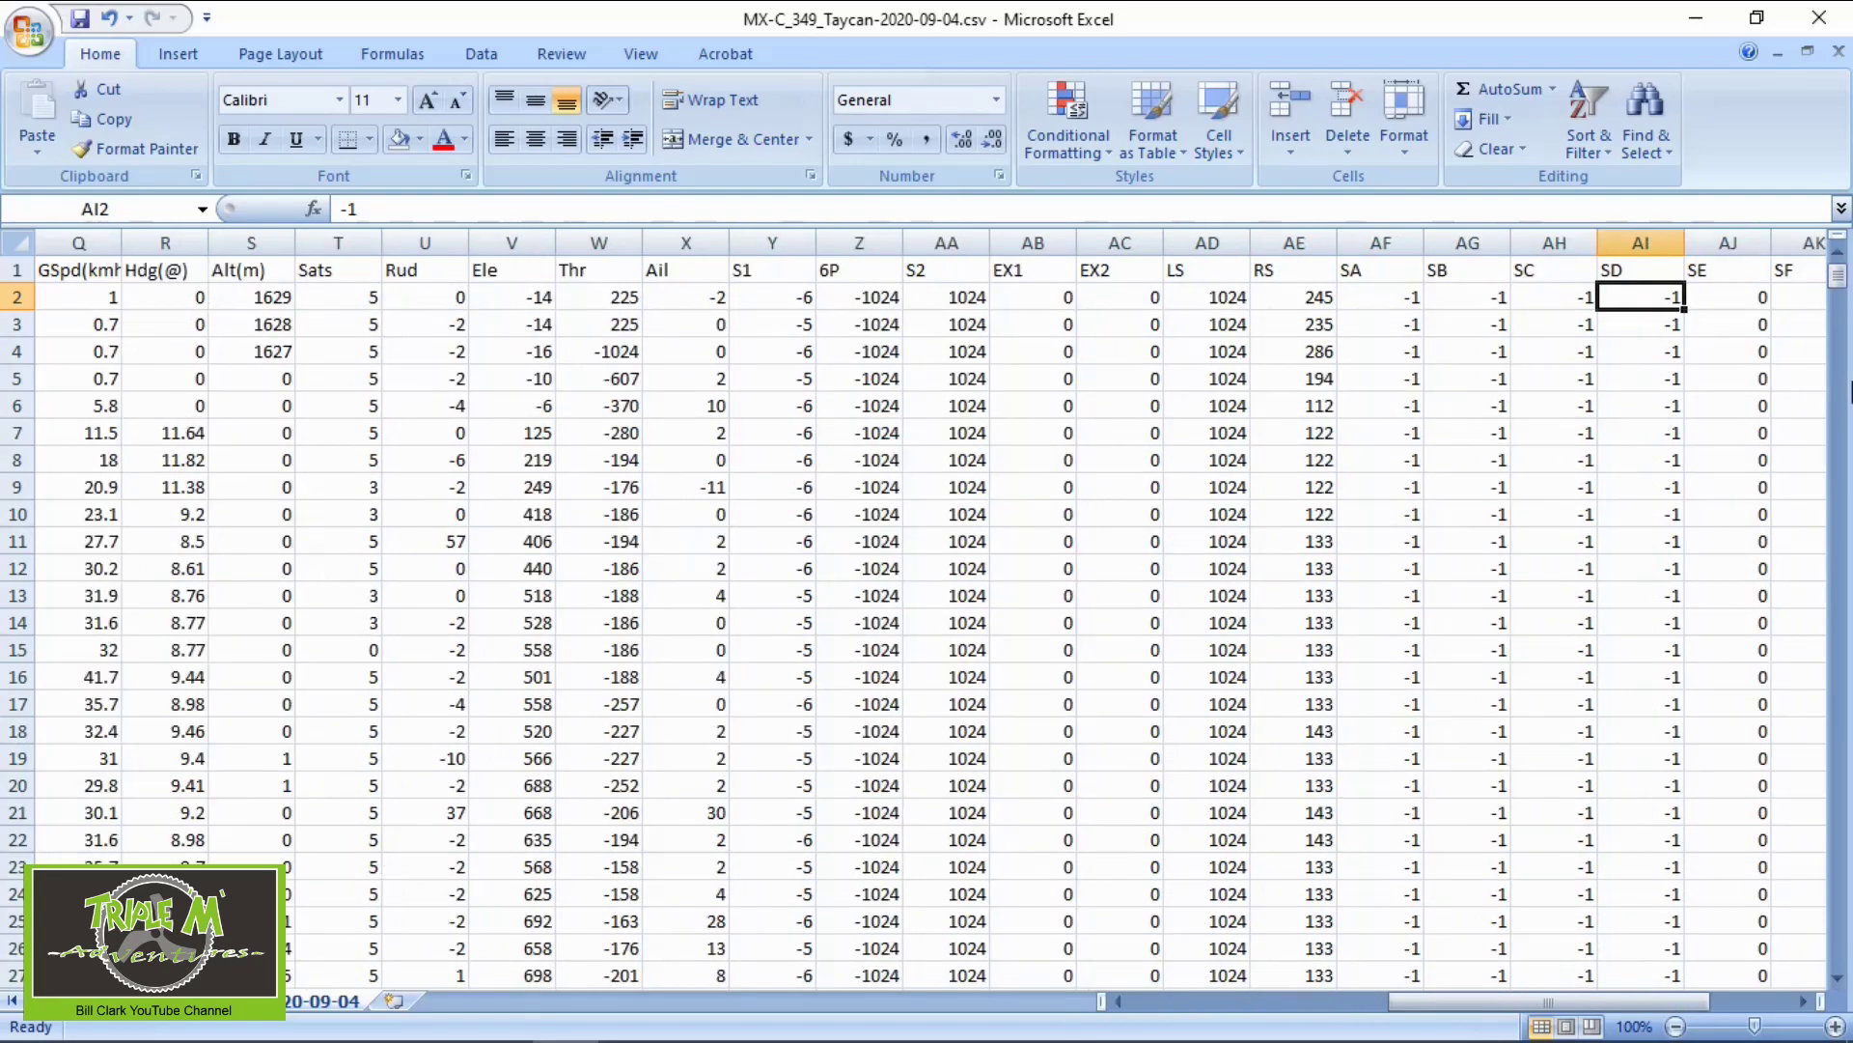
key("Left")
key("Left")
key("Left")
key("Left")
key("Right")
key("Right")
key("Right")
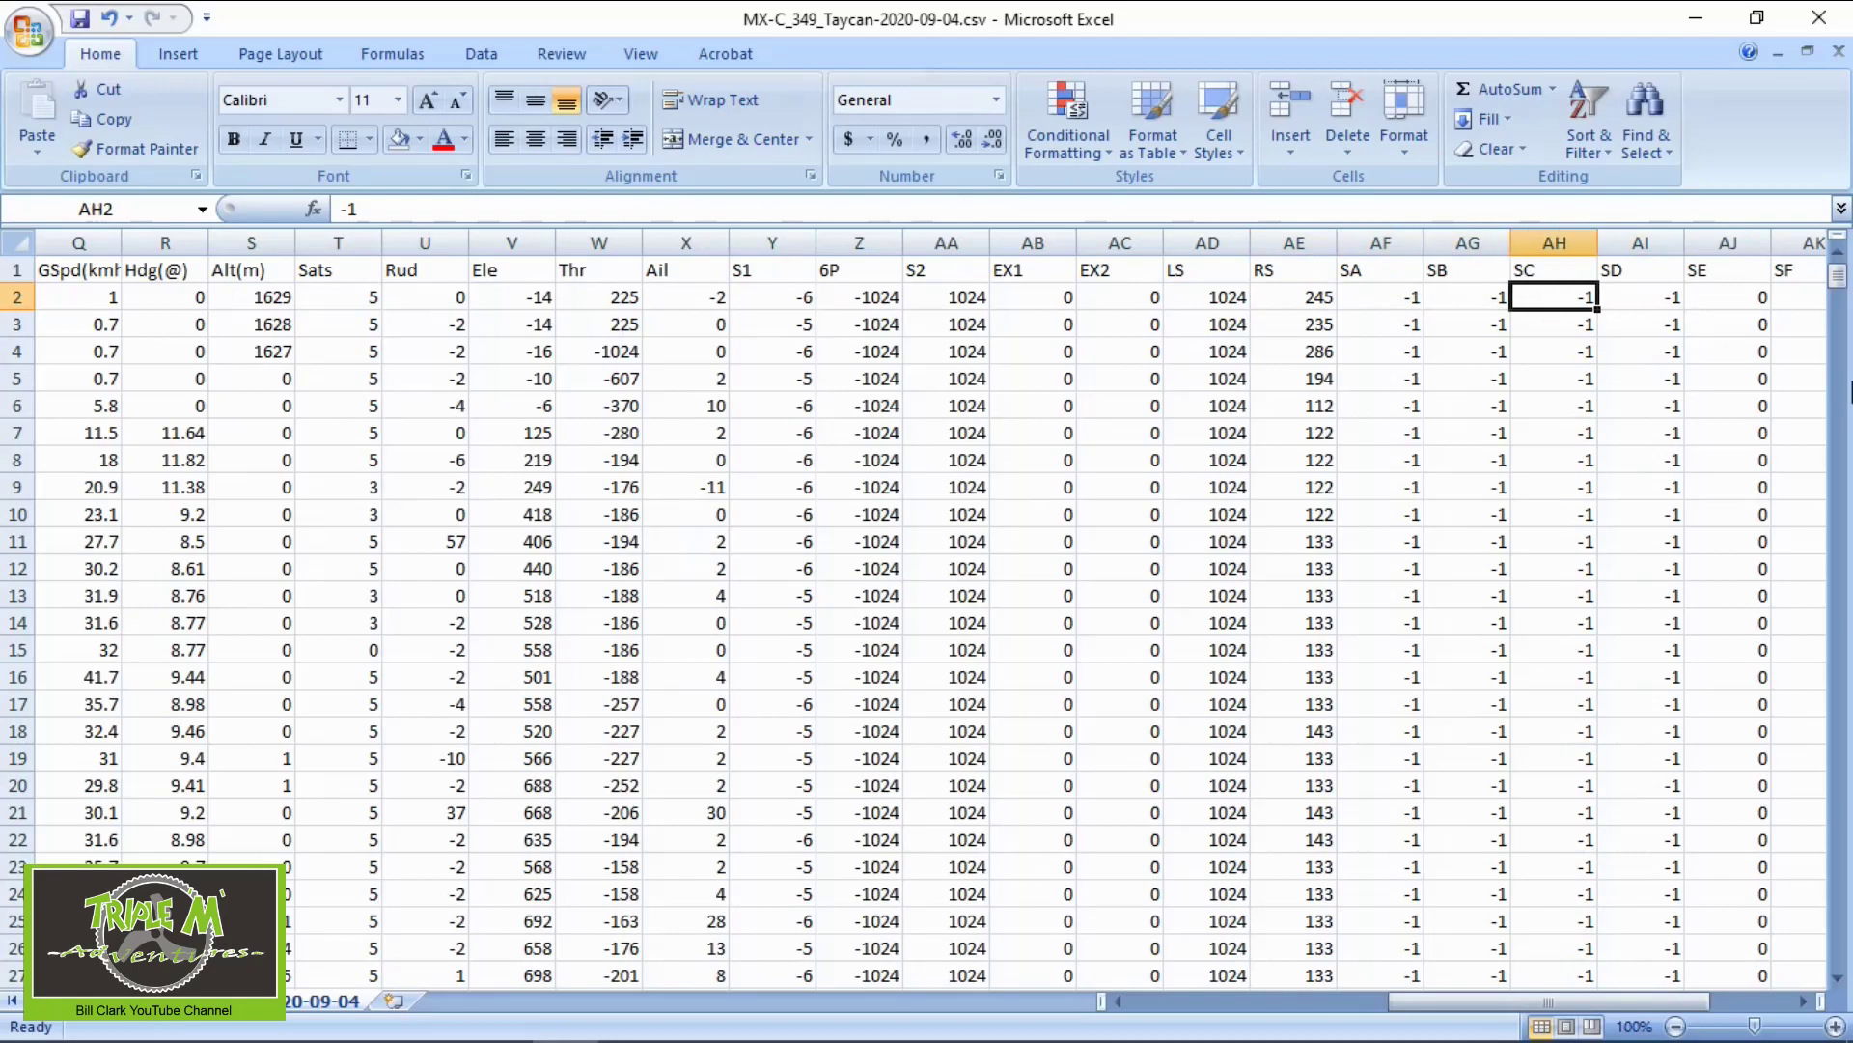
key("Right")
key("Right")
key("Right")
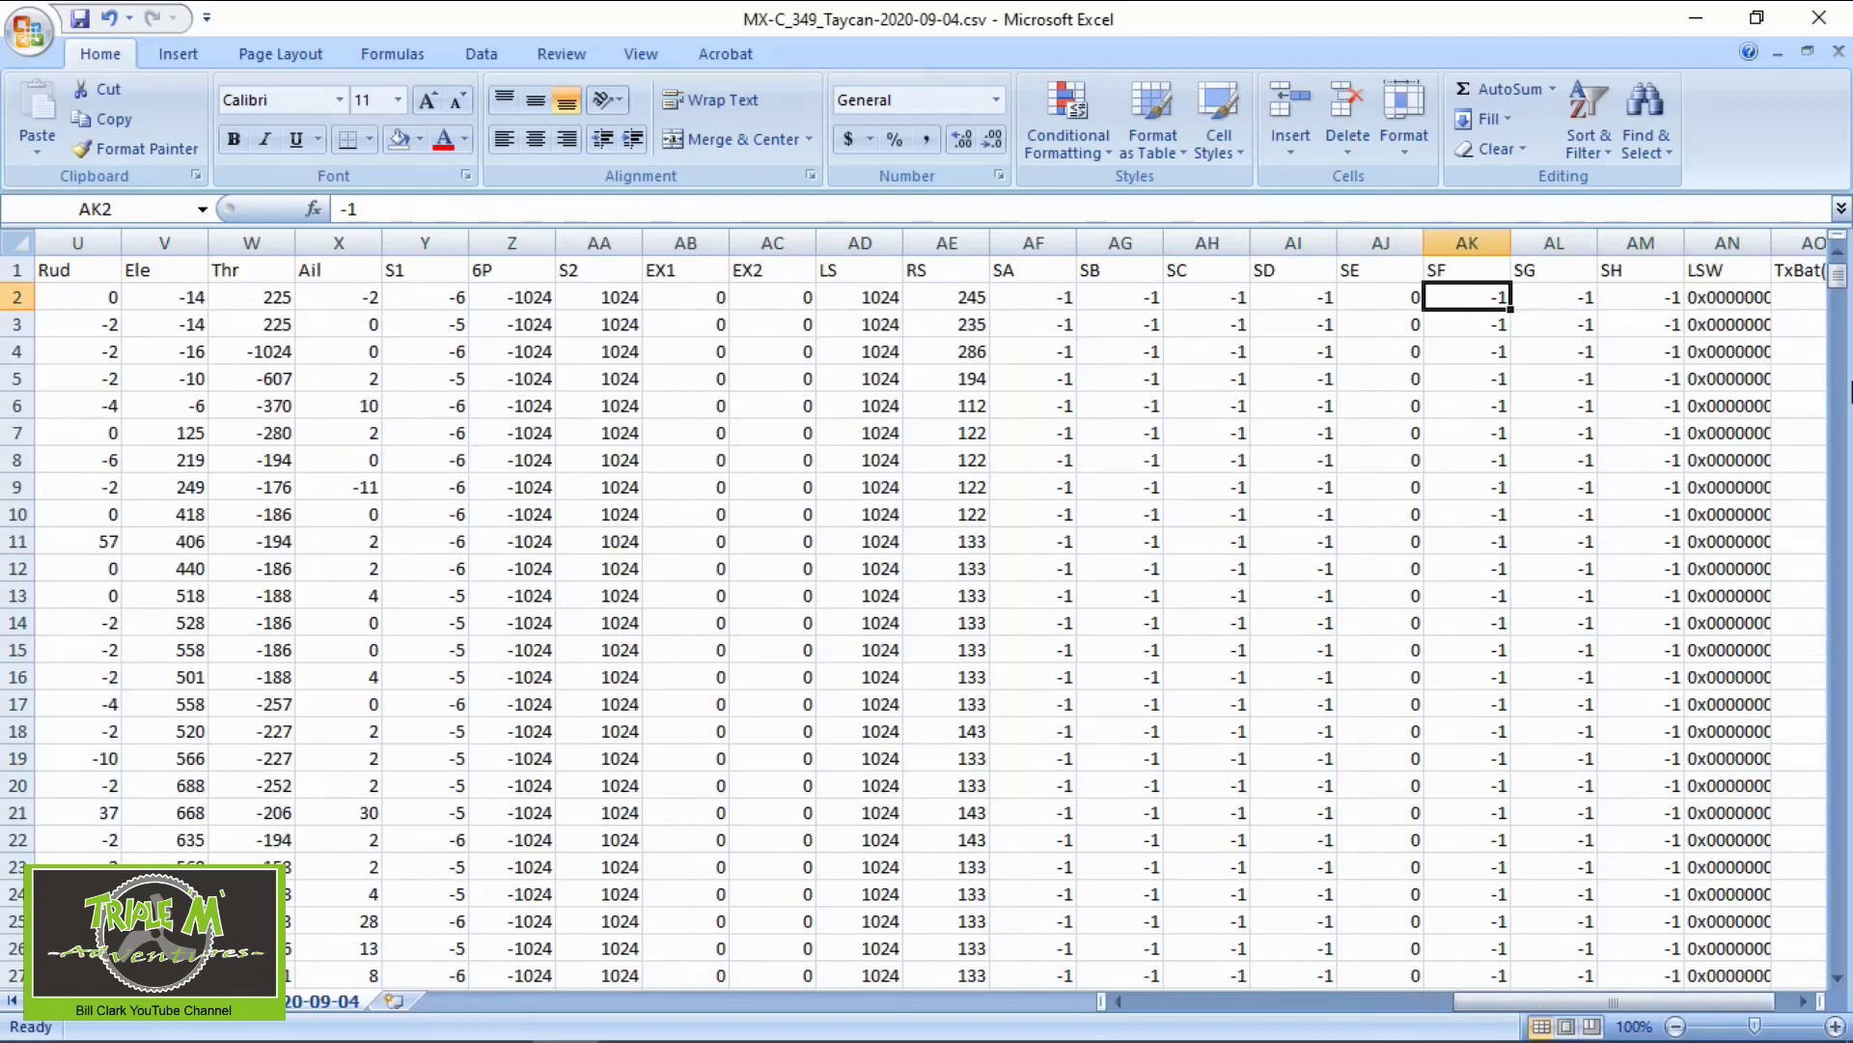
key("Left")
key("Left")
key("Left")
key("Left")
key("Left")
key("Left")
key("Left")
key("Left")
key("Left")
key("Left")
key("Left")
key("Left")
key("Left")
key("Left")
key("Left")
key("Left")
key("Left")
key("Left")
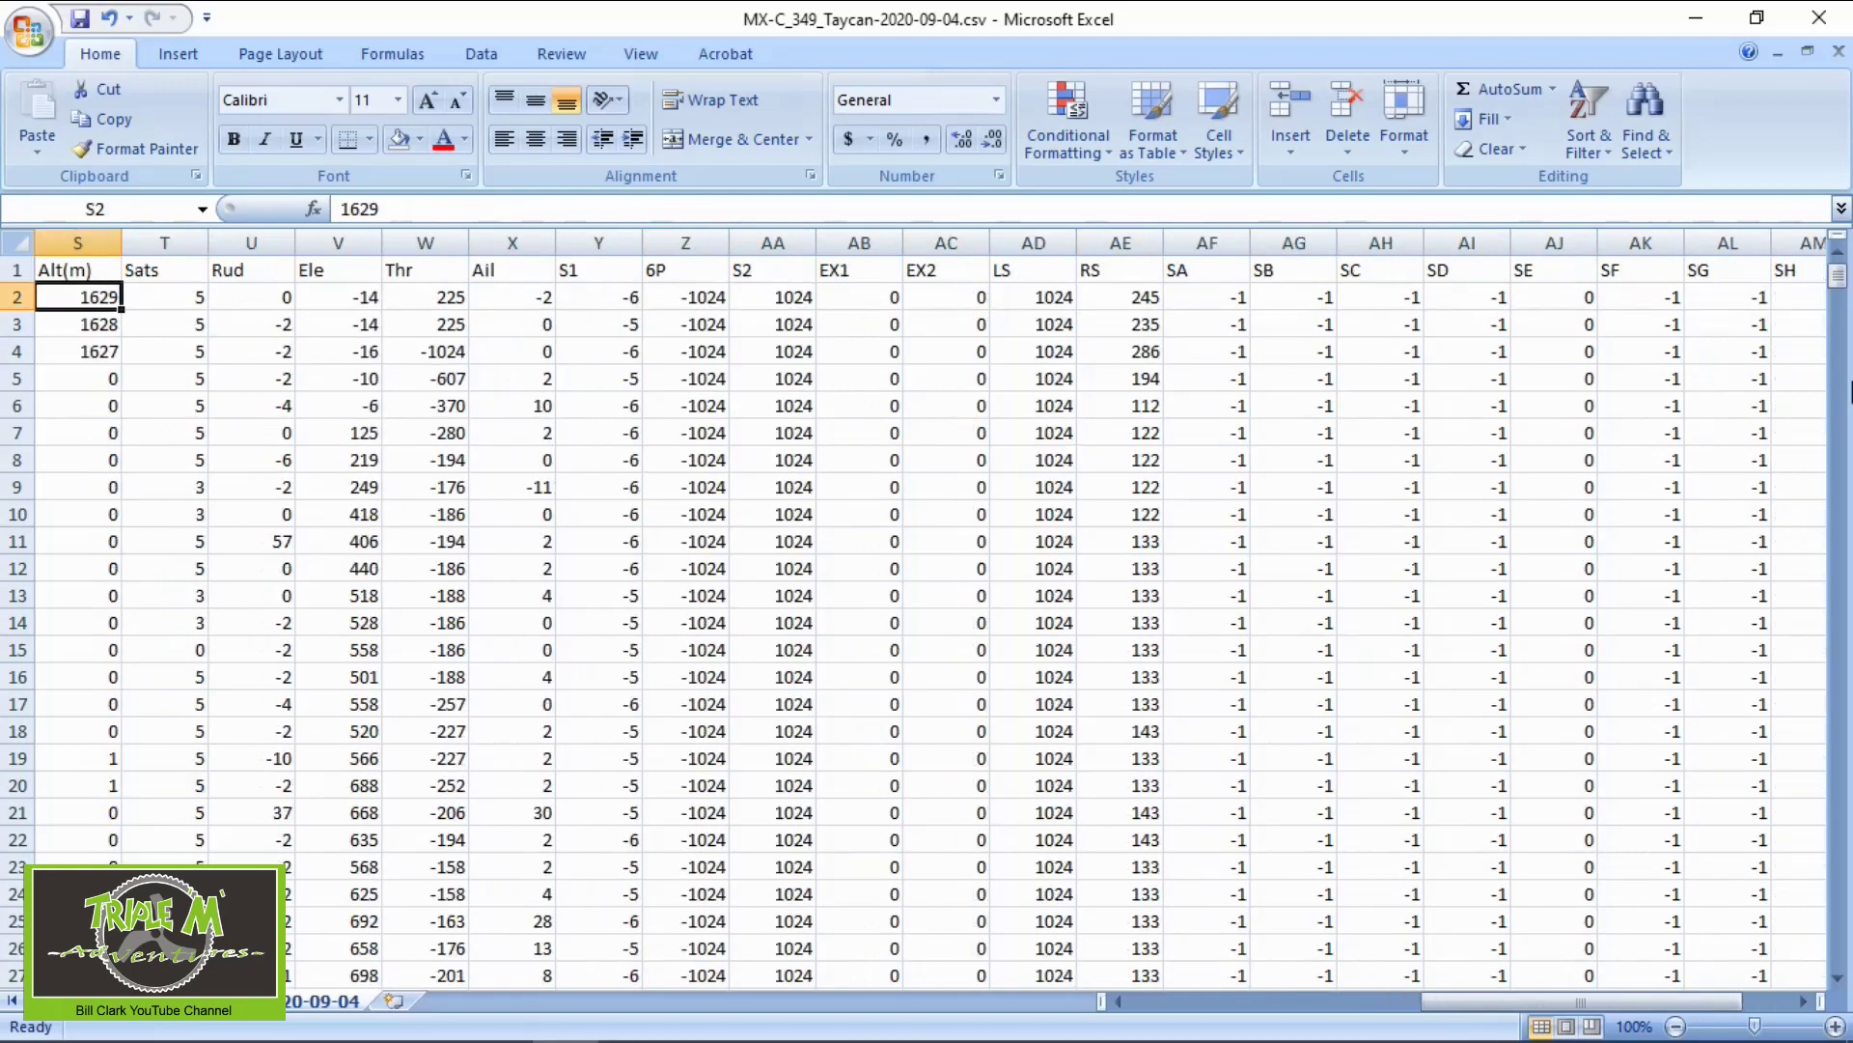
key("Right")
key("Right")
key("Right")
key("Right")
key("Right")
key("Right")
key("Right")
key("Right")
key("Right")
key("Right")
key("Right")
key("Right")
key("Right")
key("Right")
key("Right")
key("Right")
key("Right")
key("Right")
key("Right")
key("Right")
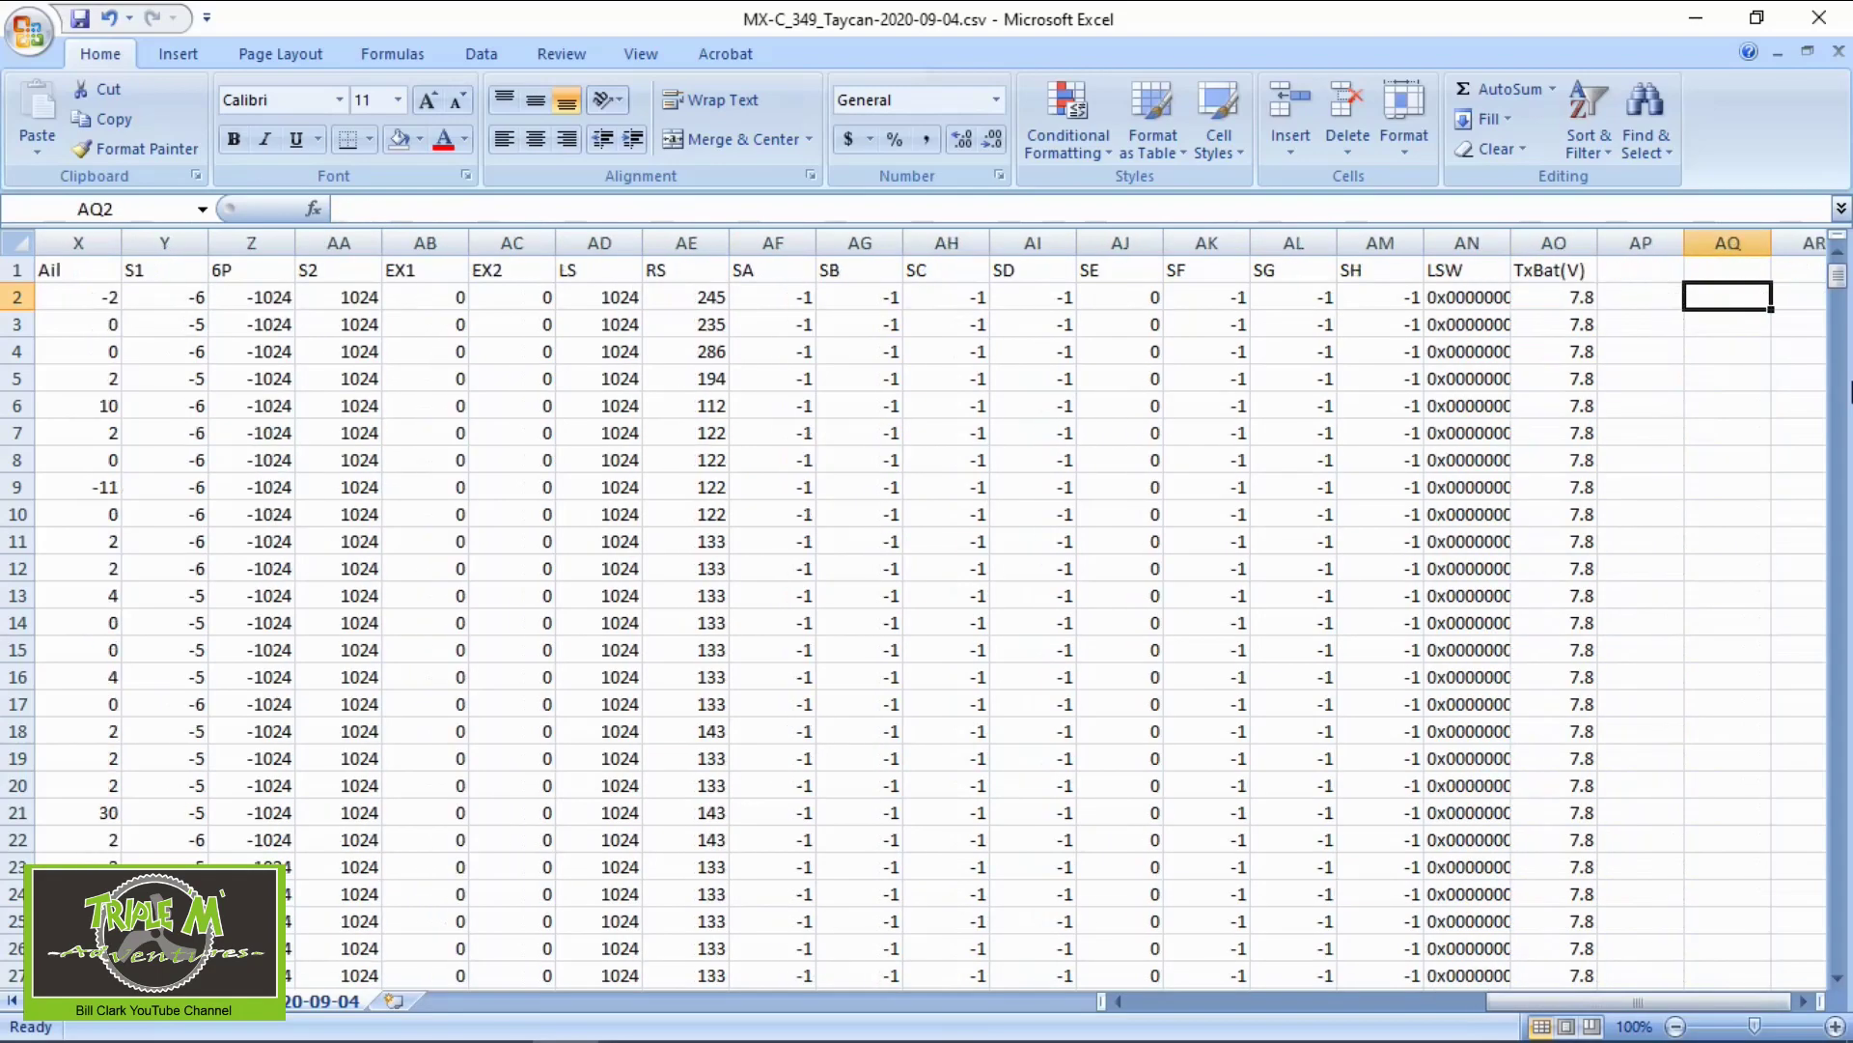
key("Left")
key("Left")
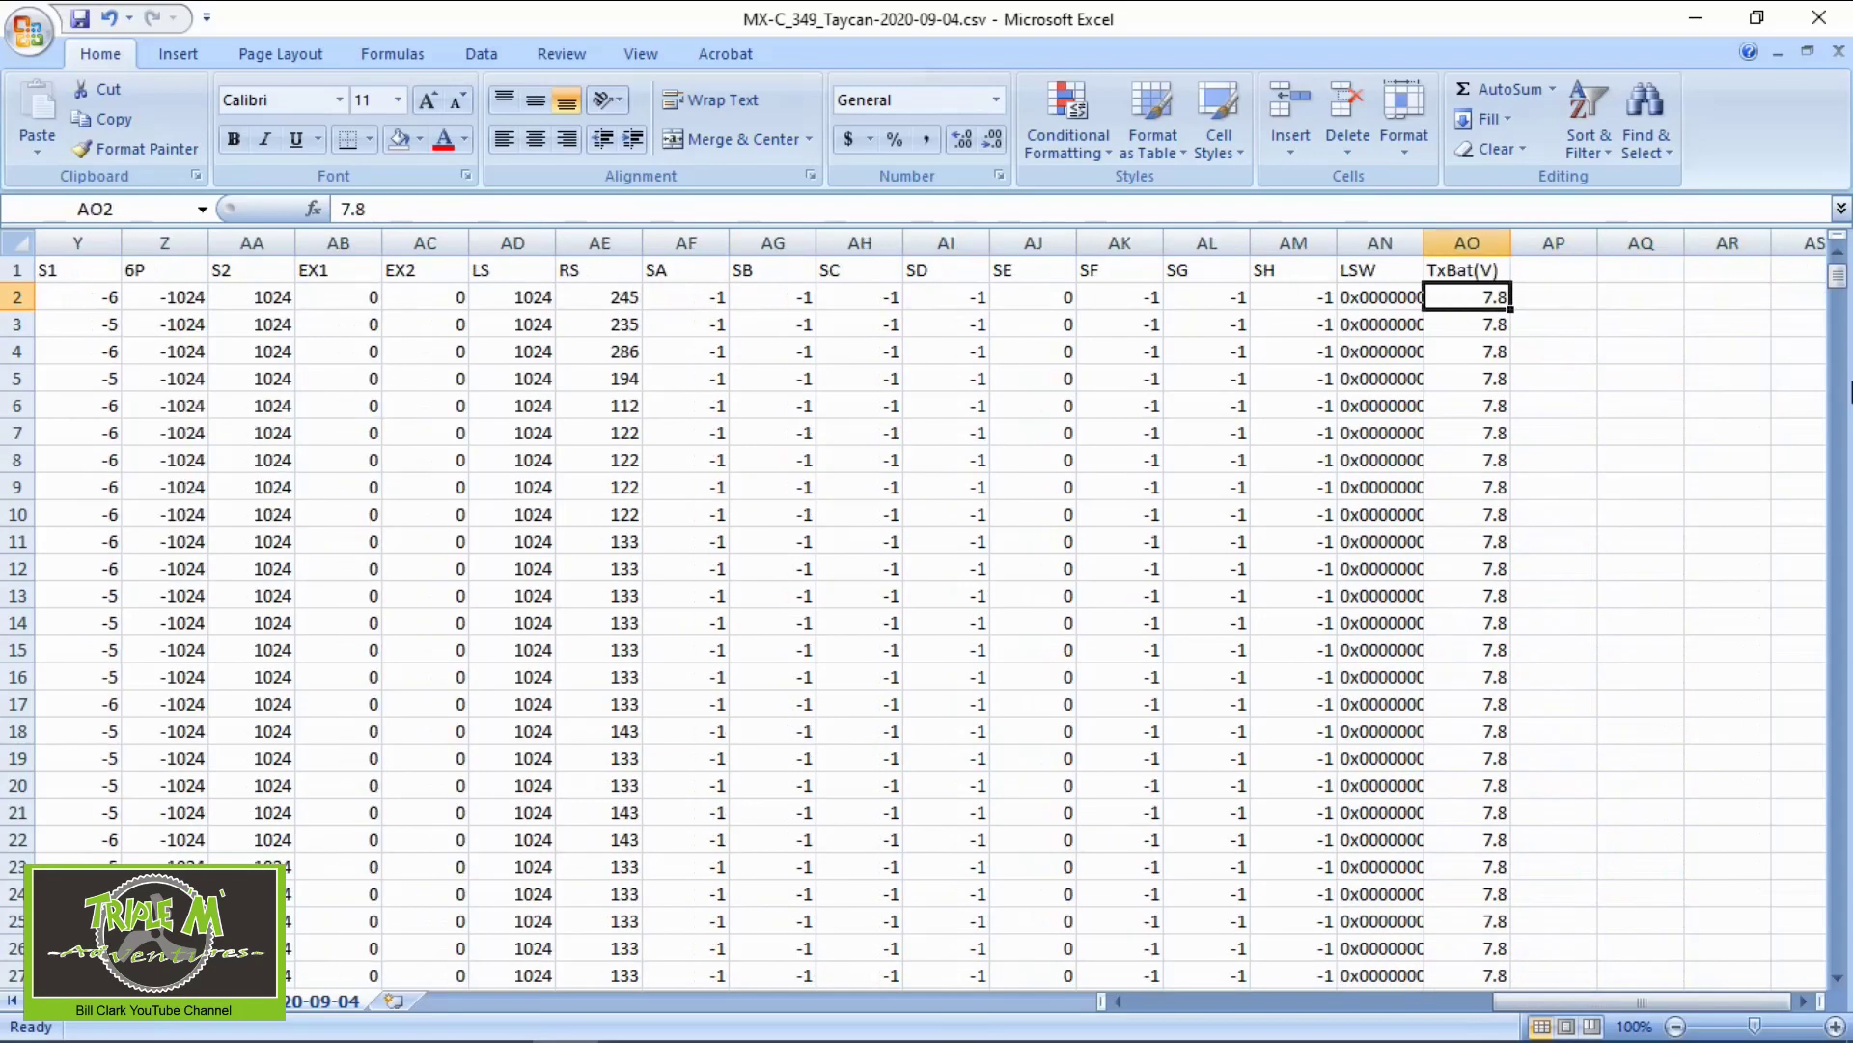
Go back along row 2 to the Date column and look at the 1RSS and 2RSS signal columns.
key("Left")
key("Left")
key("Left")
key("Left")
key("Left")
key("Left")
key("Left")
key("Left")
key("Left")
key("Left")
key("Left")
key("Left")
key("Left")
key("Left")
key("Left")
key("Left")
key("Left")
key("Left")
key("Left")
key("Left")
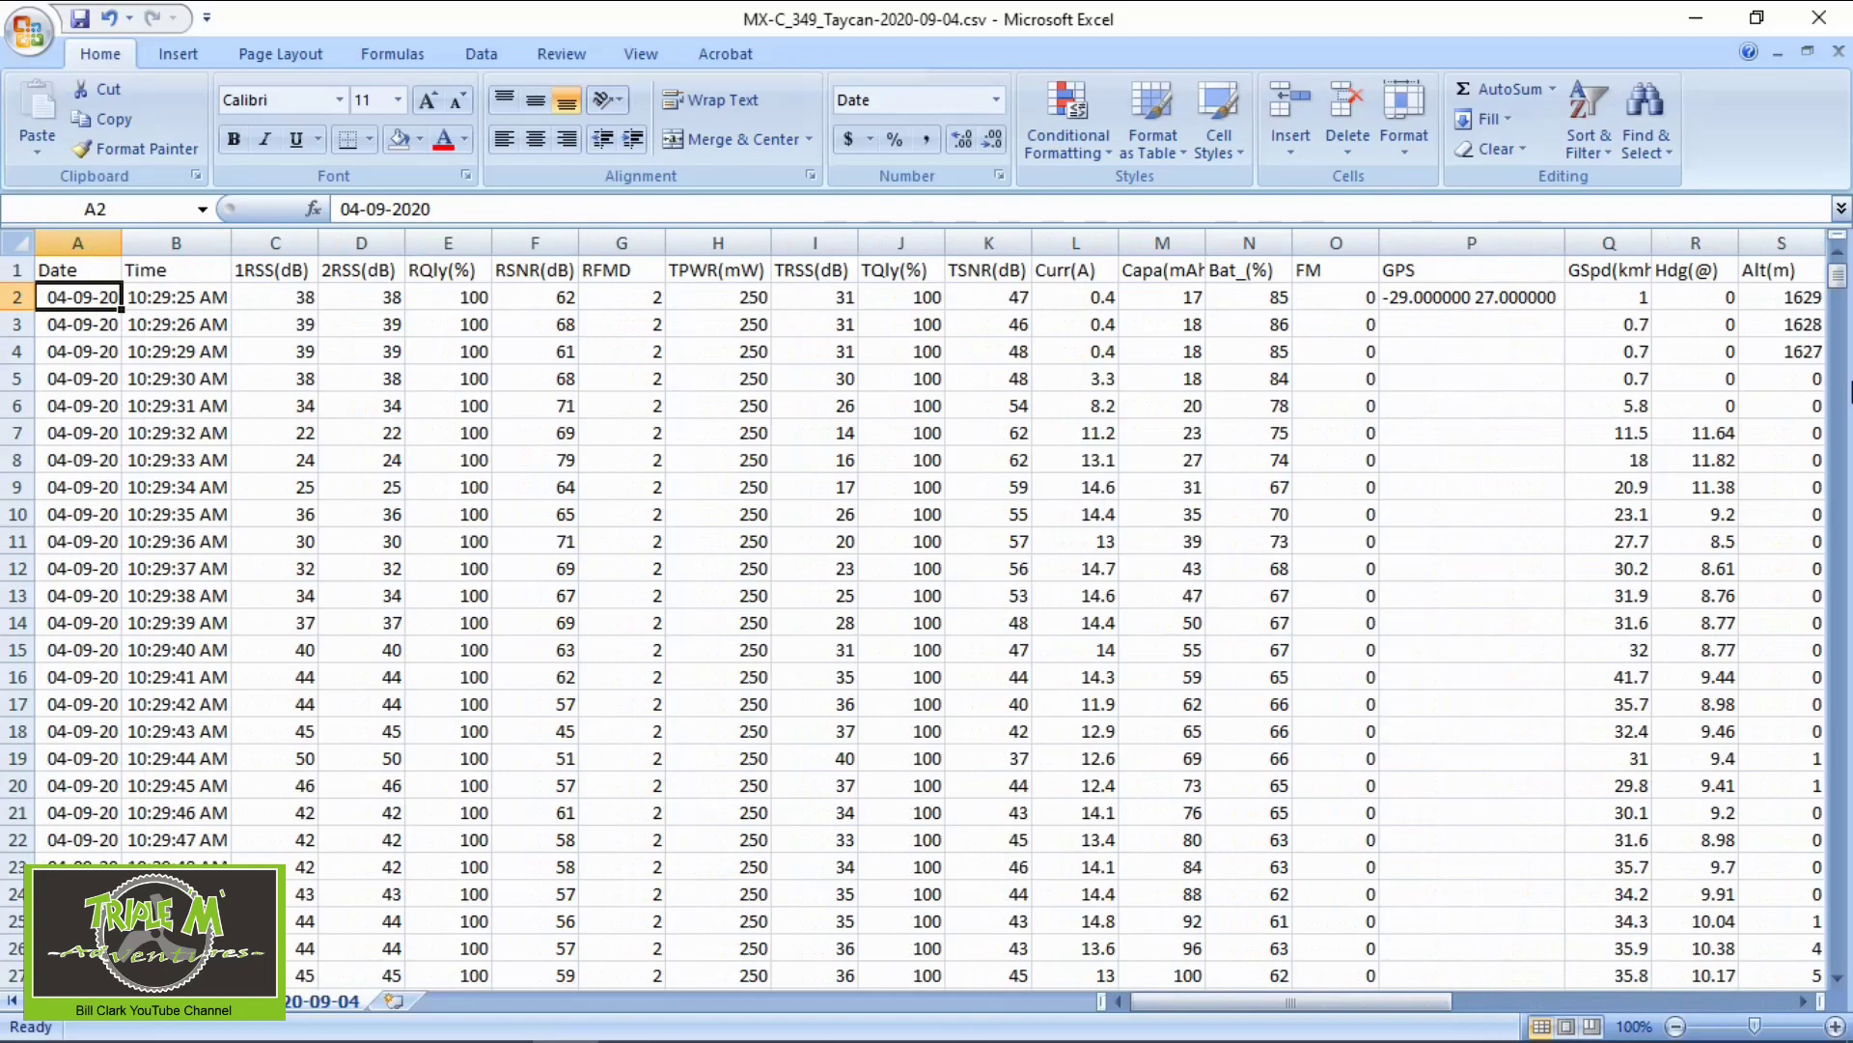
key("Right")
key("Right")
key("Right")
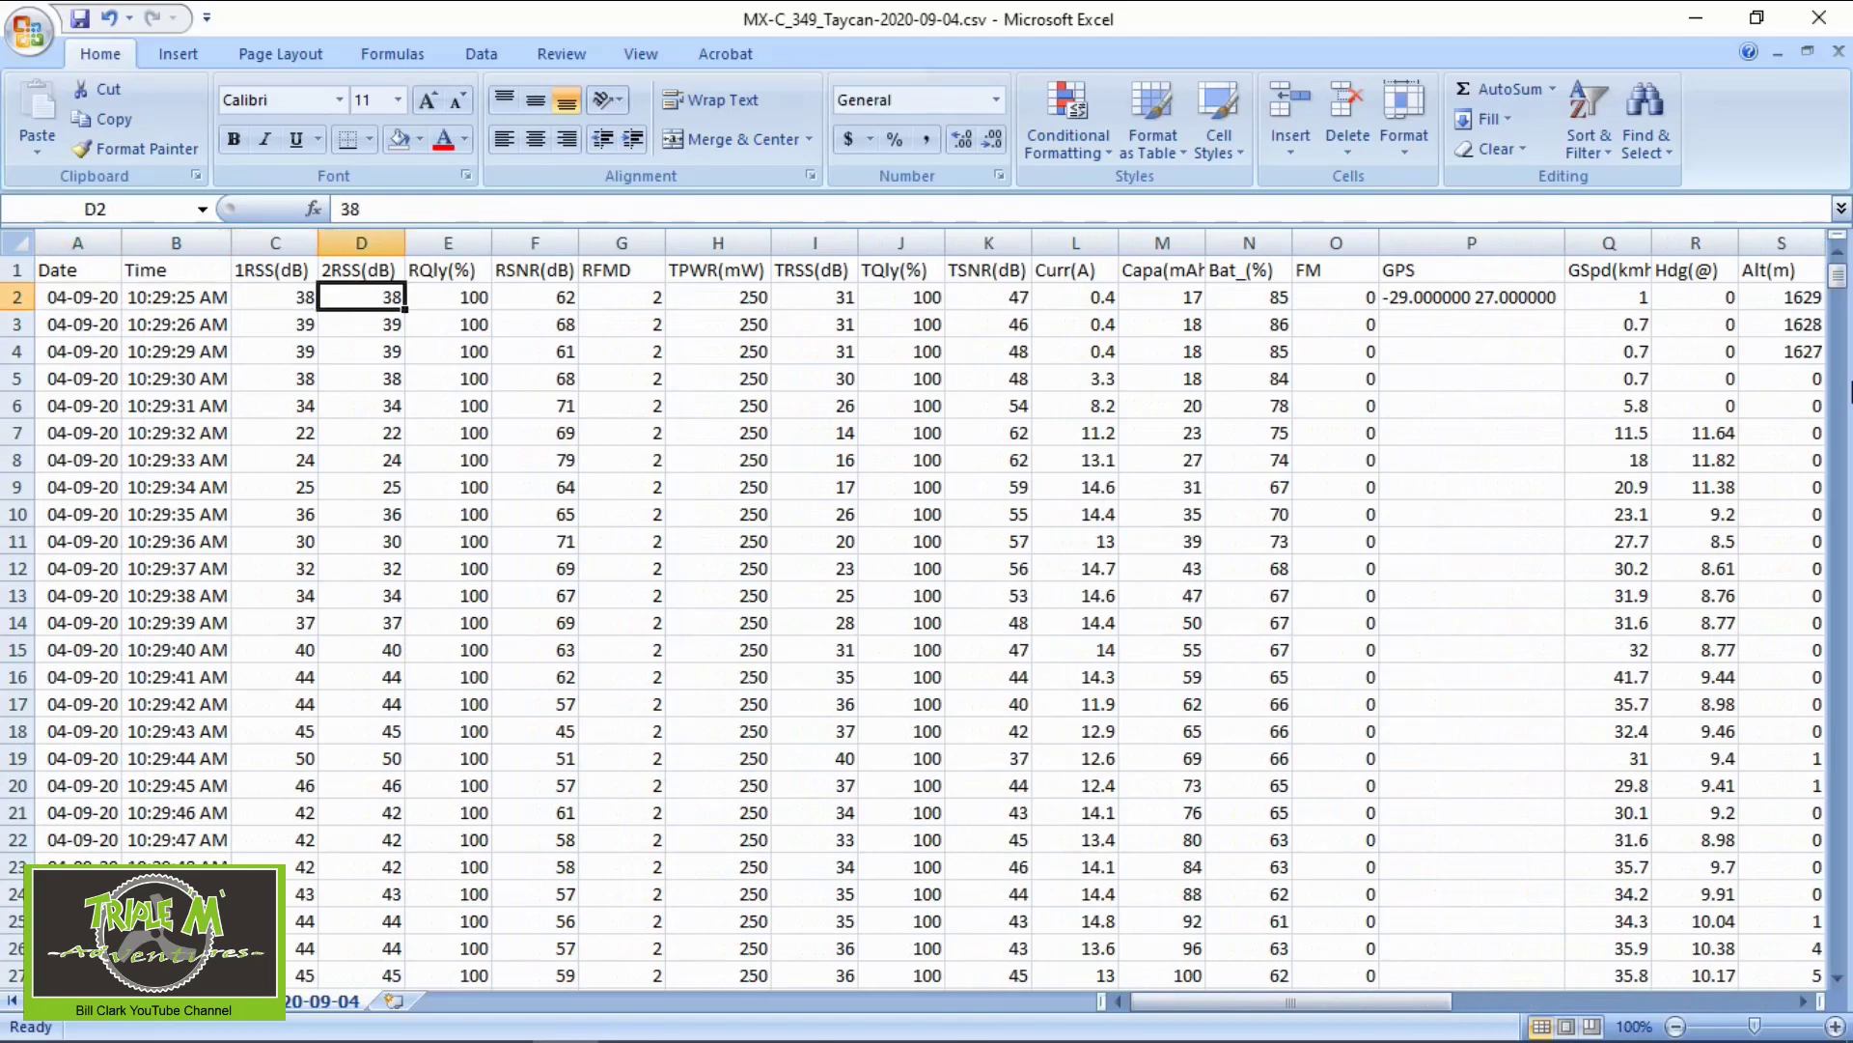
Switch to OpenTX Companion, show the Taycan model's telemetry settings and try the Logs option of a sensor.
mouse_move(965, 1025)
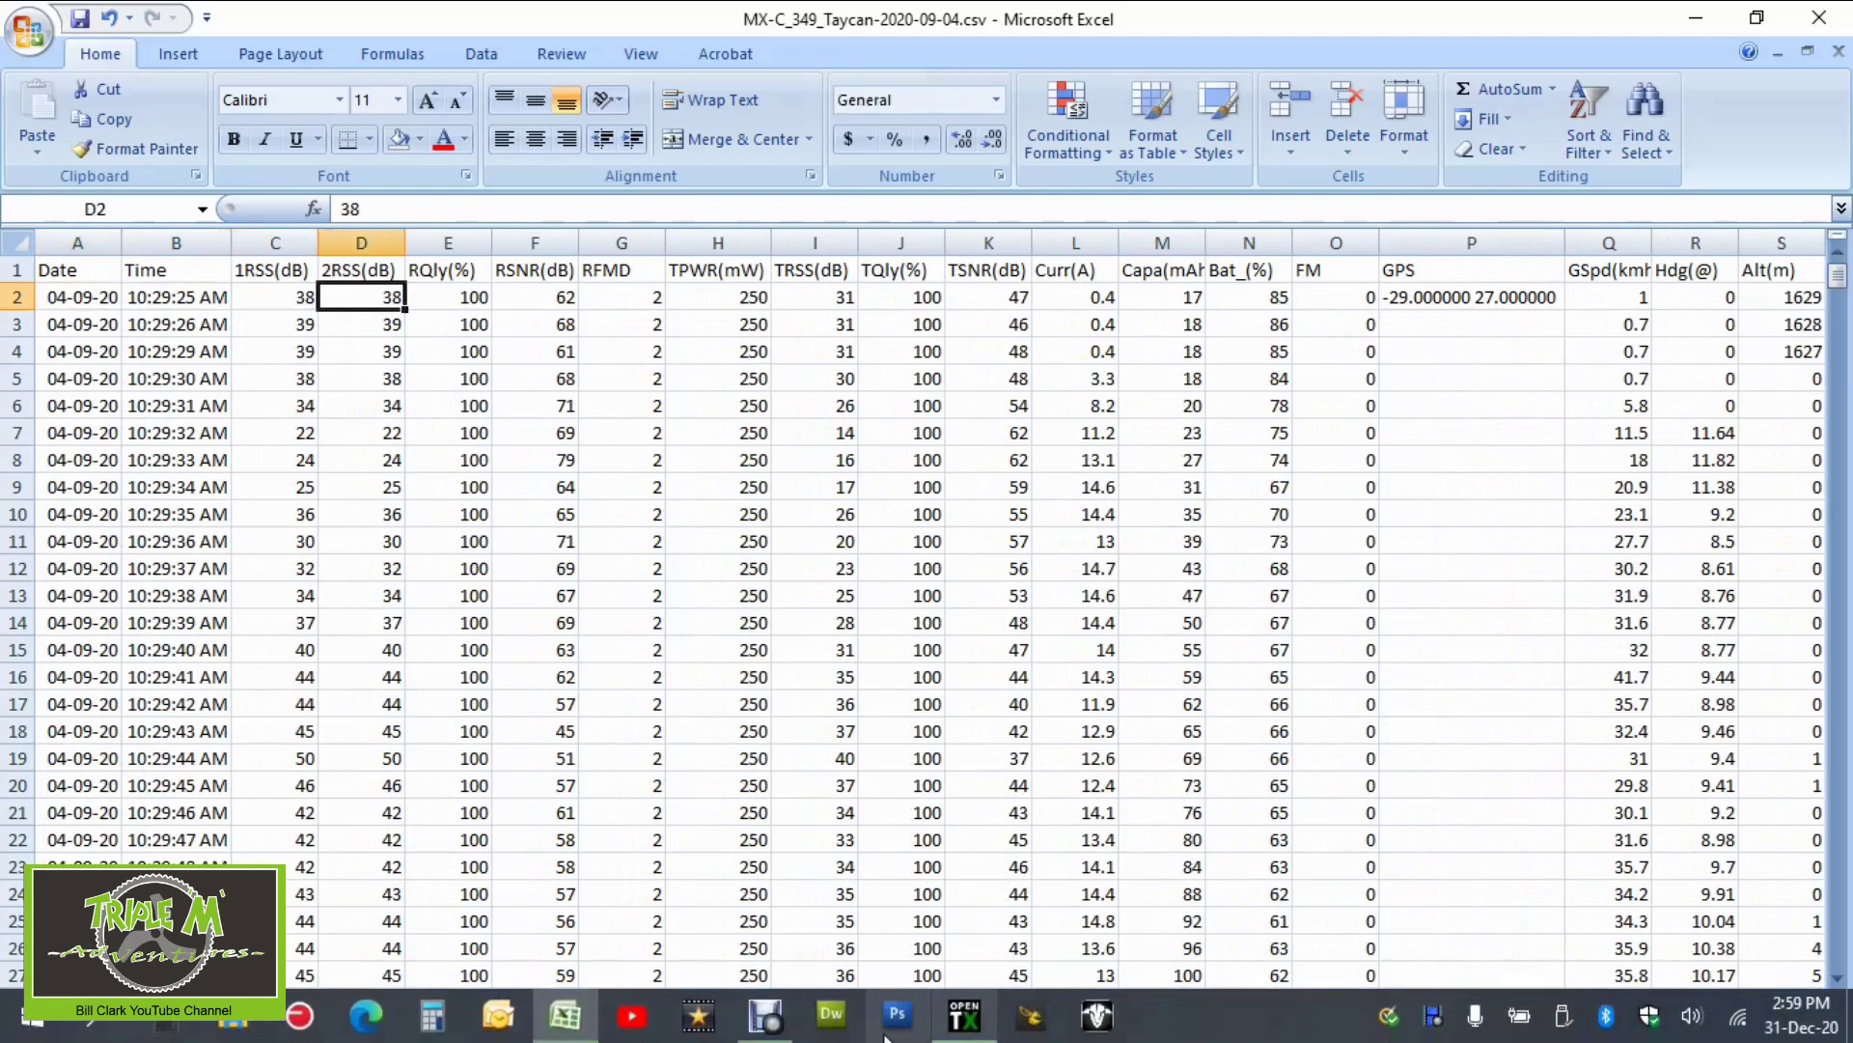
left_click(966, 1021)
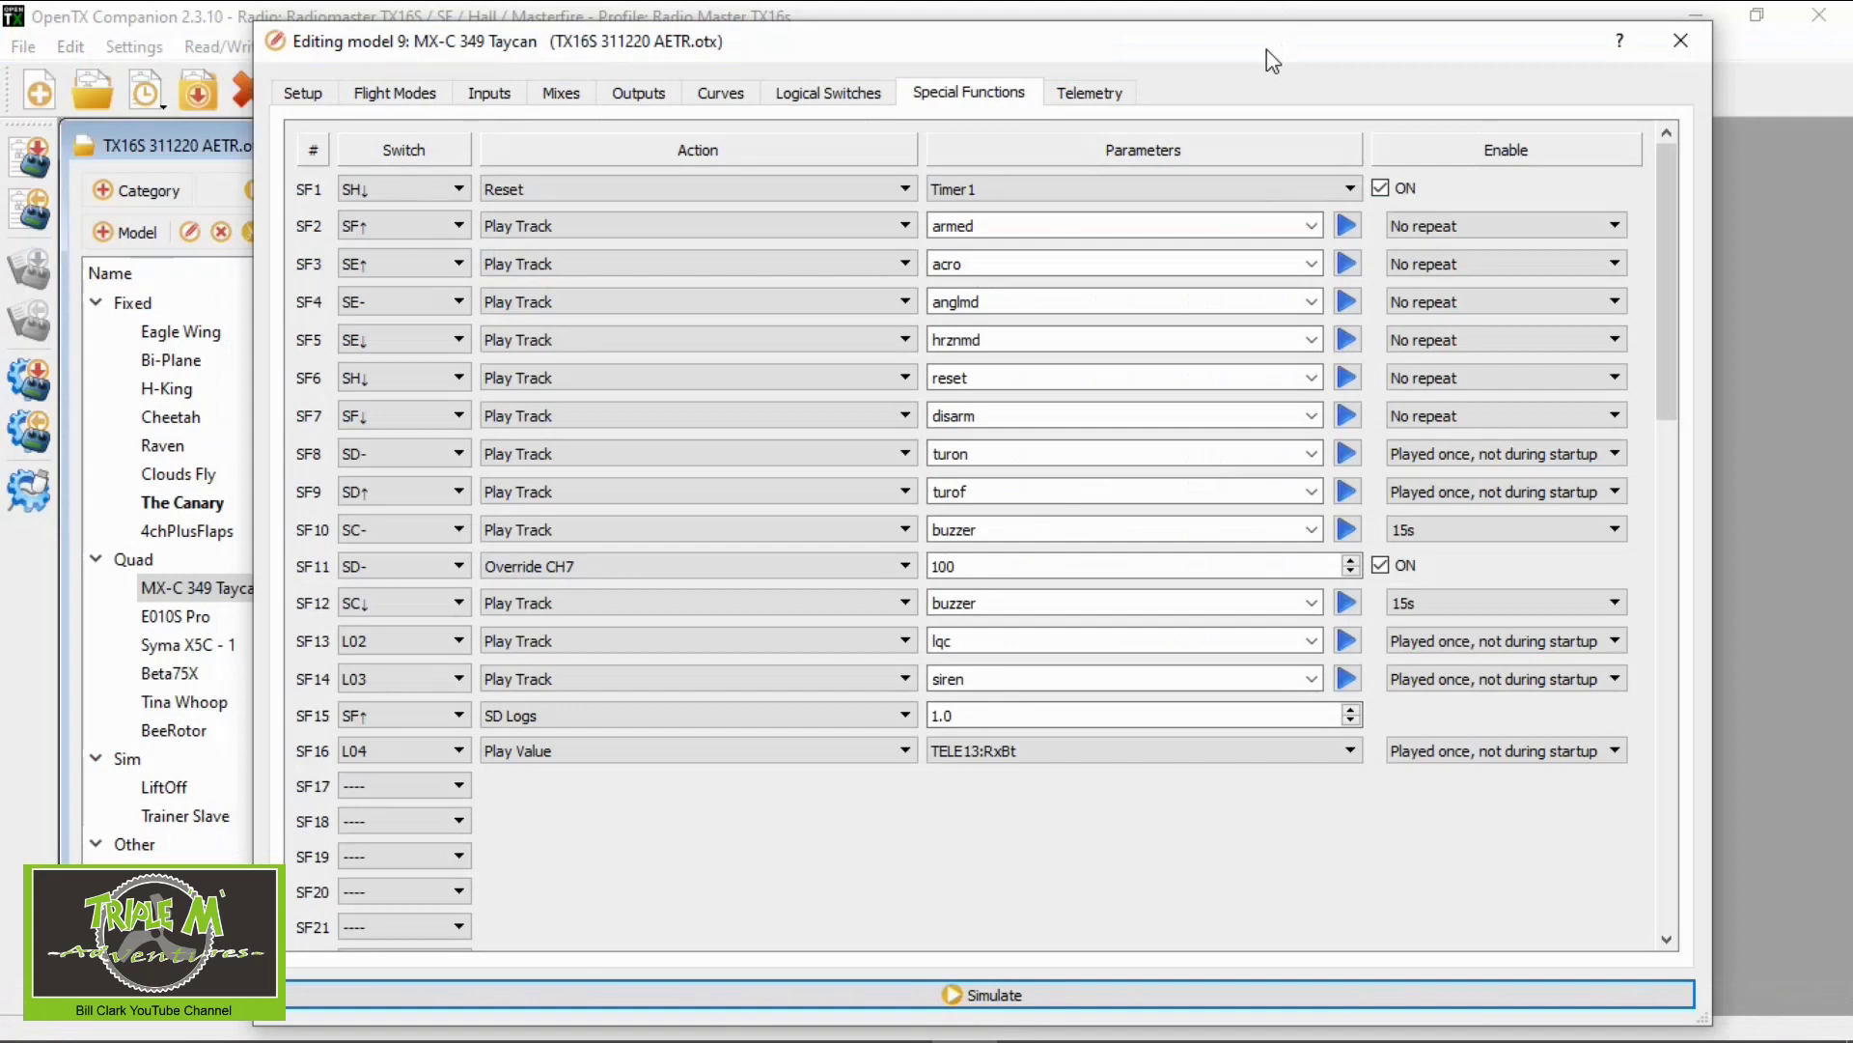
left_click(1110, 99)
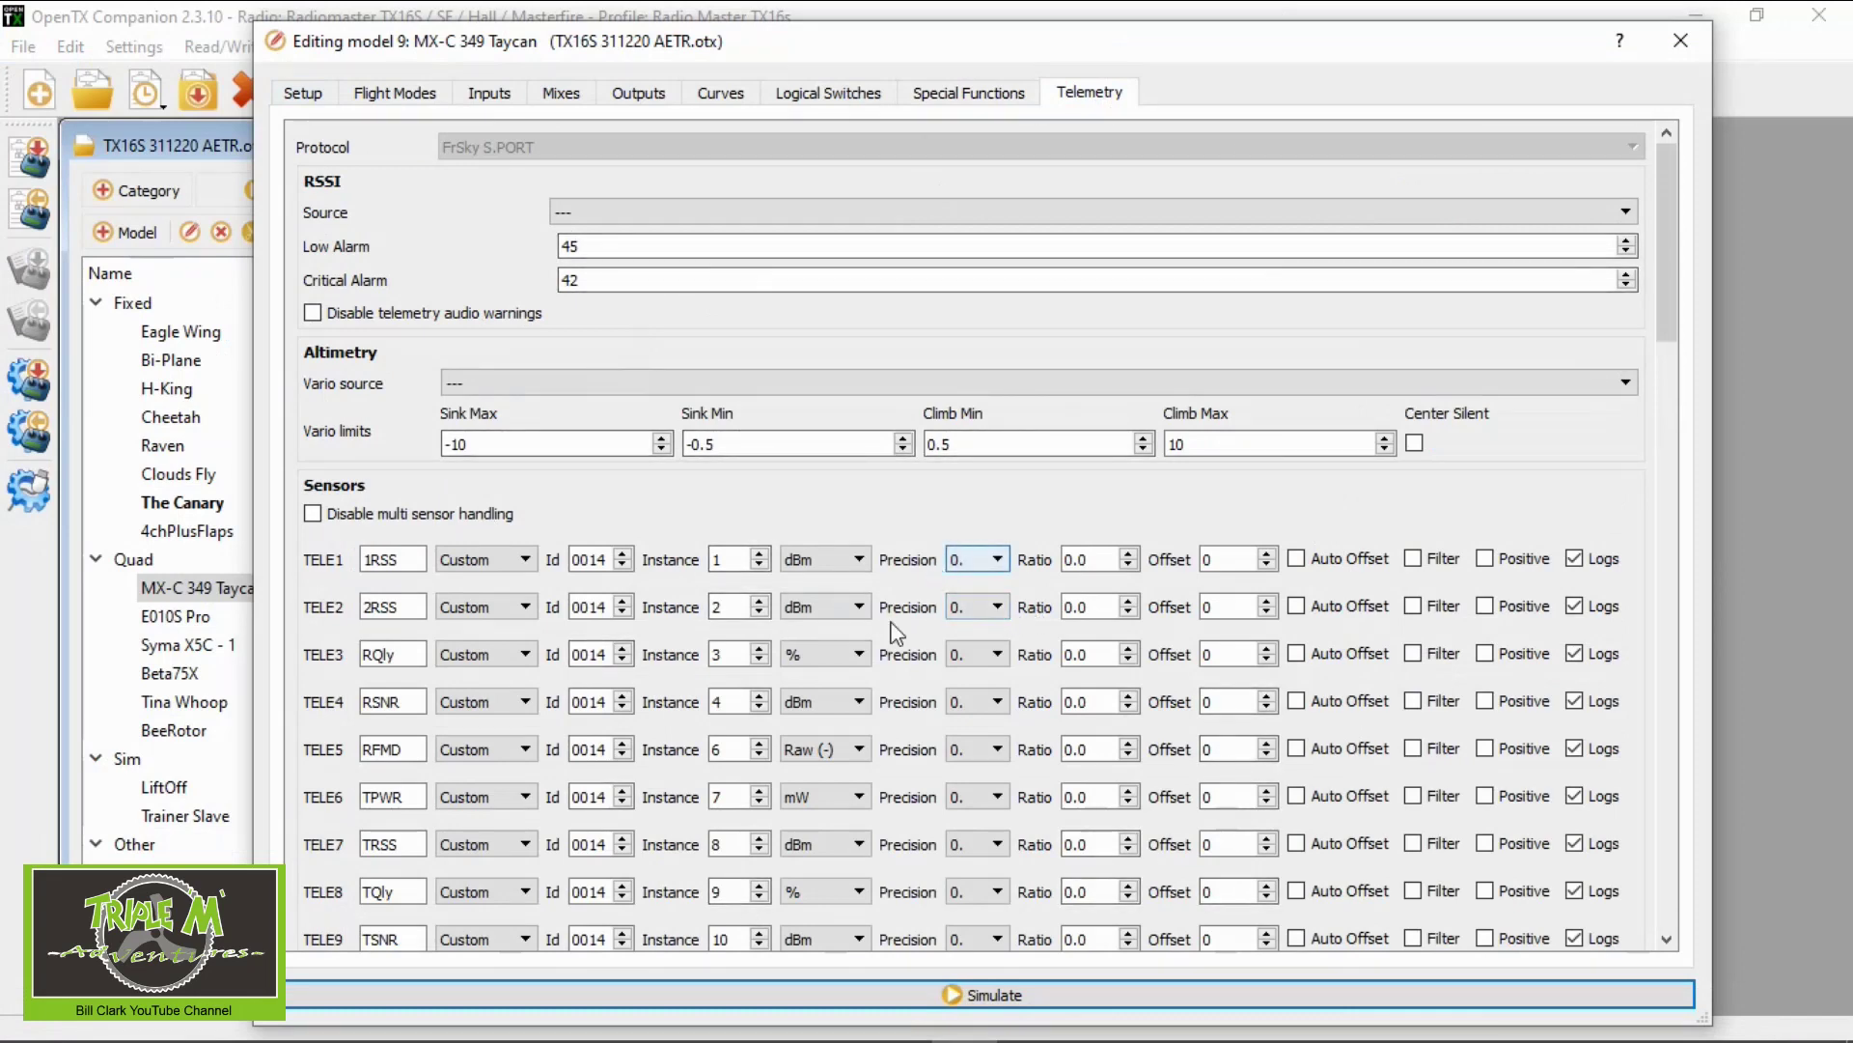
left_click(1574, 559)
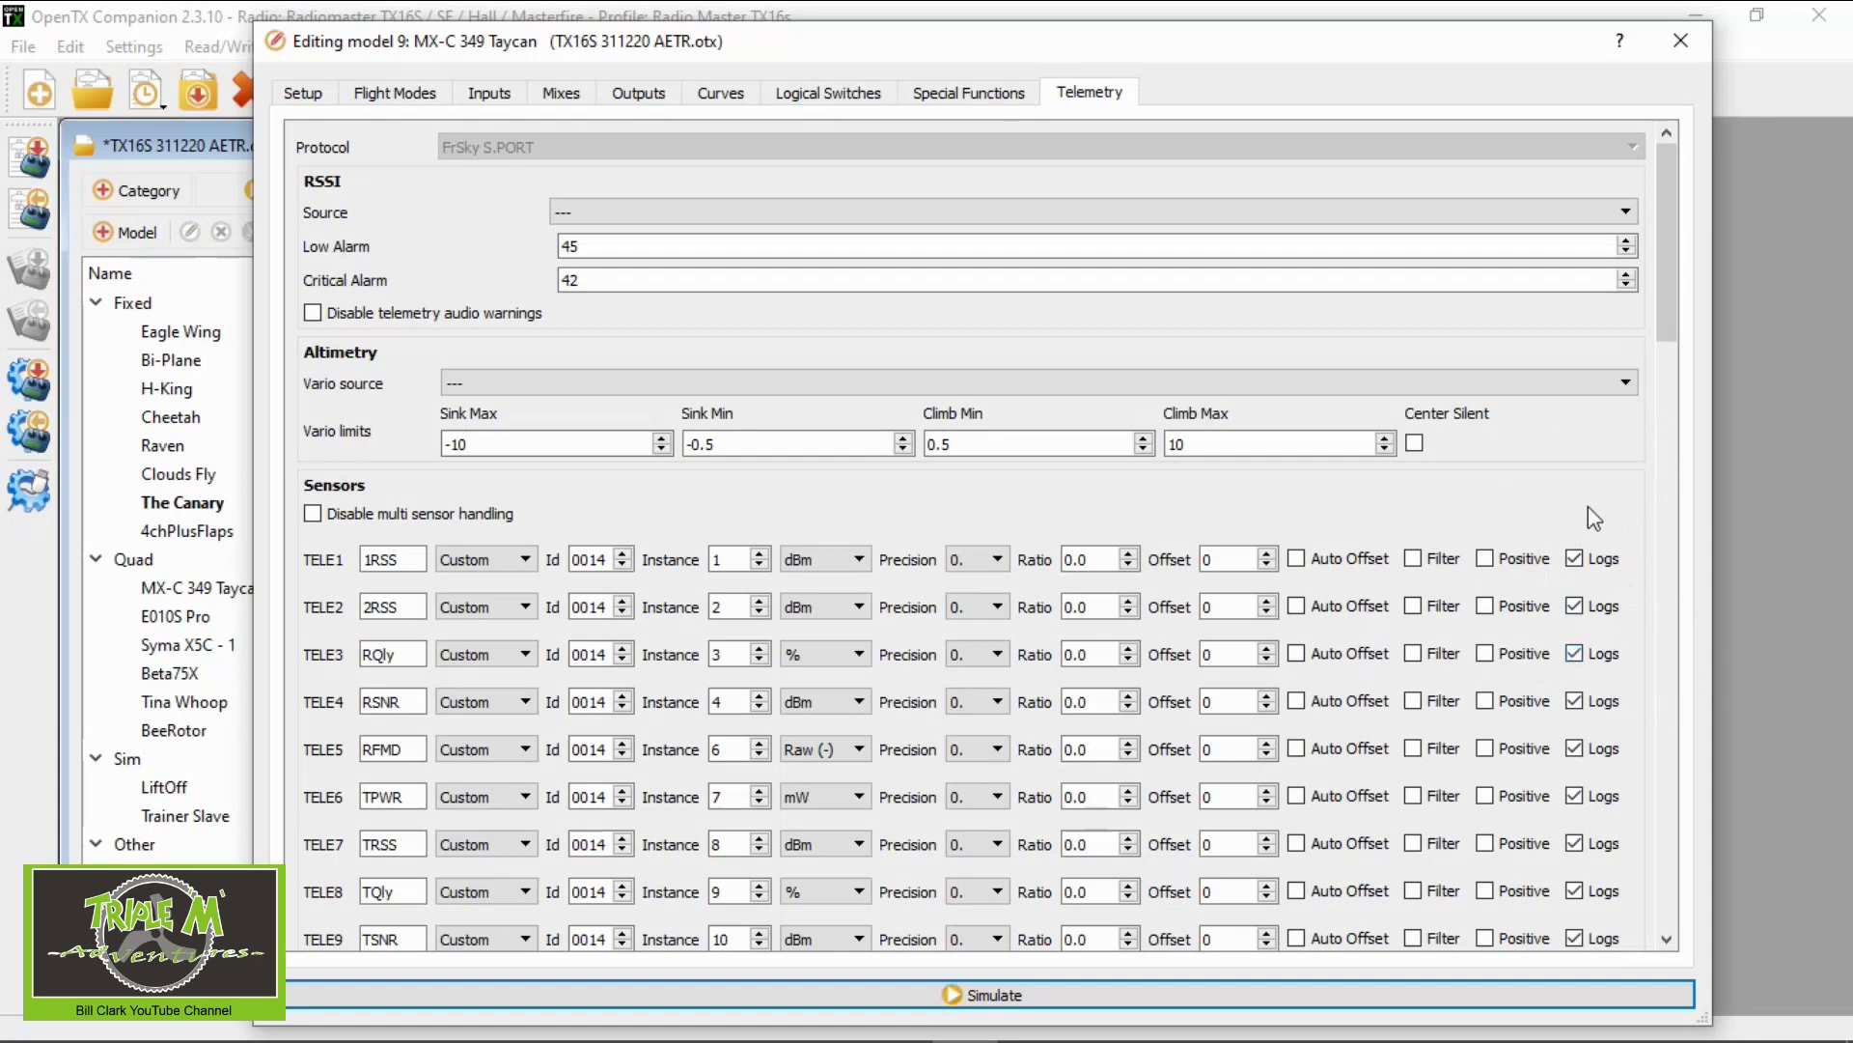
Examine which telemetry sensors in the list have the Logs option enabled.
scroll(1602, 748, "down", 3)
scroll(1593, 772, "down", 5)
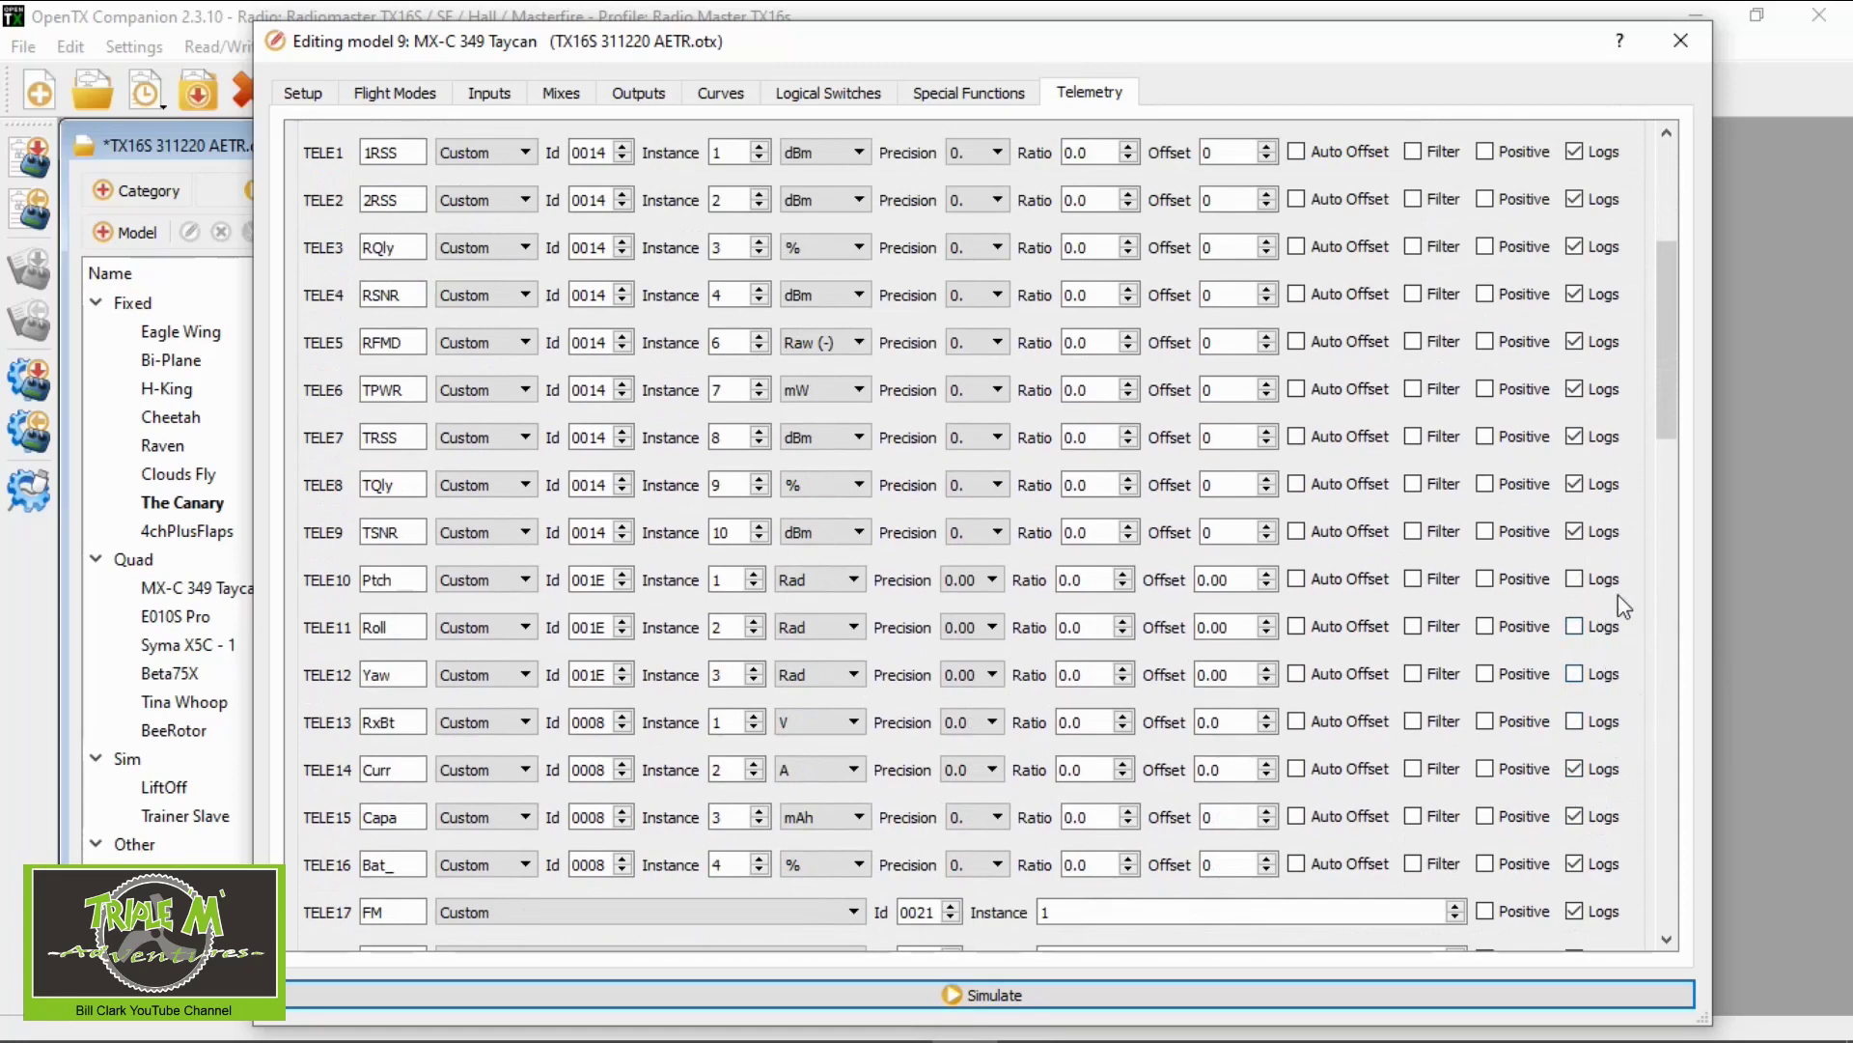
scroll(1612, 692, "down", 10)
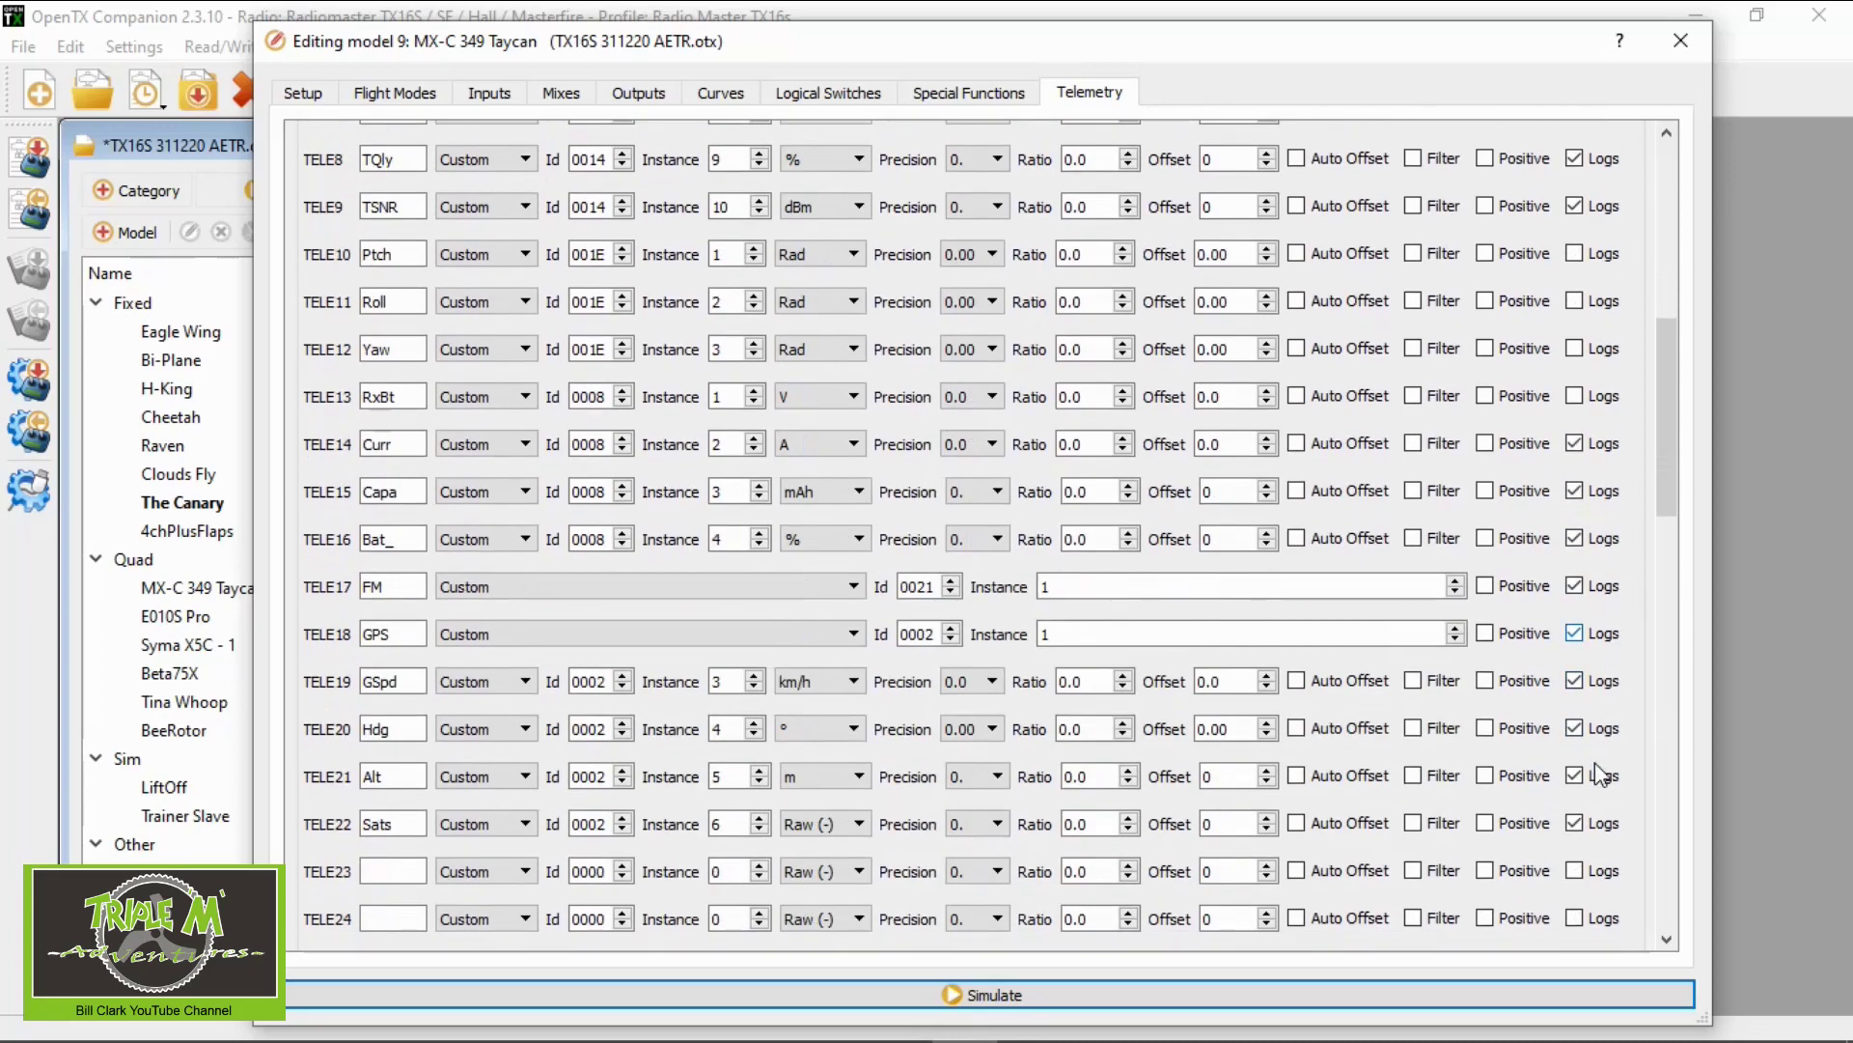
scroll(1608, 774, "down", 1)
scroll(1606, 765, "down", 9)
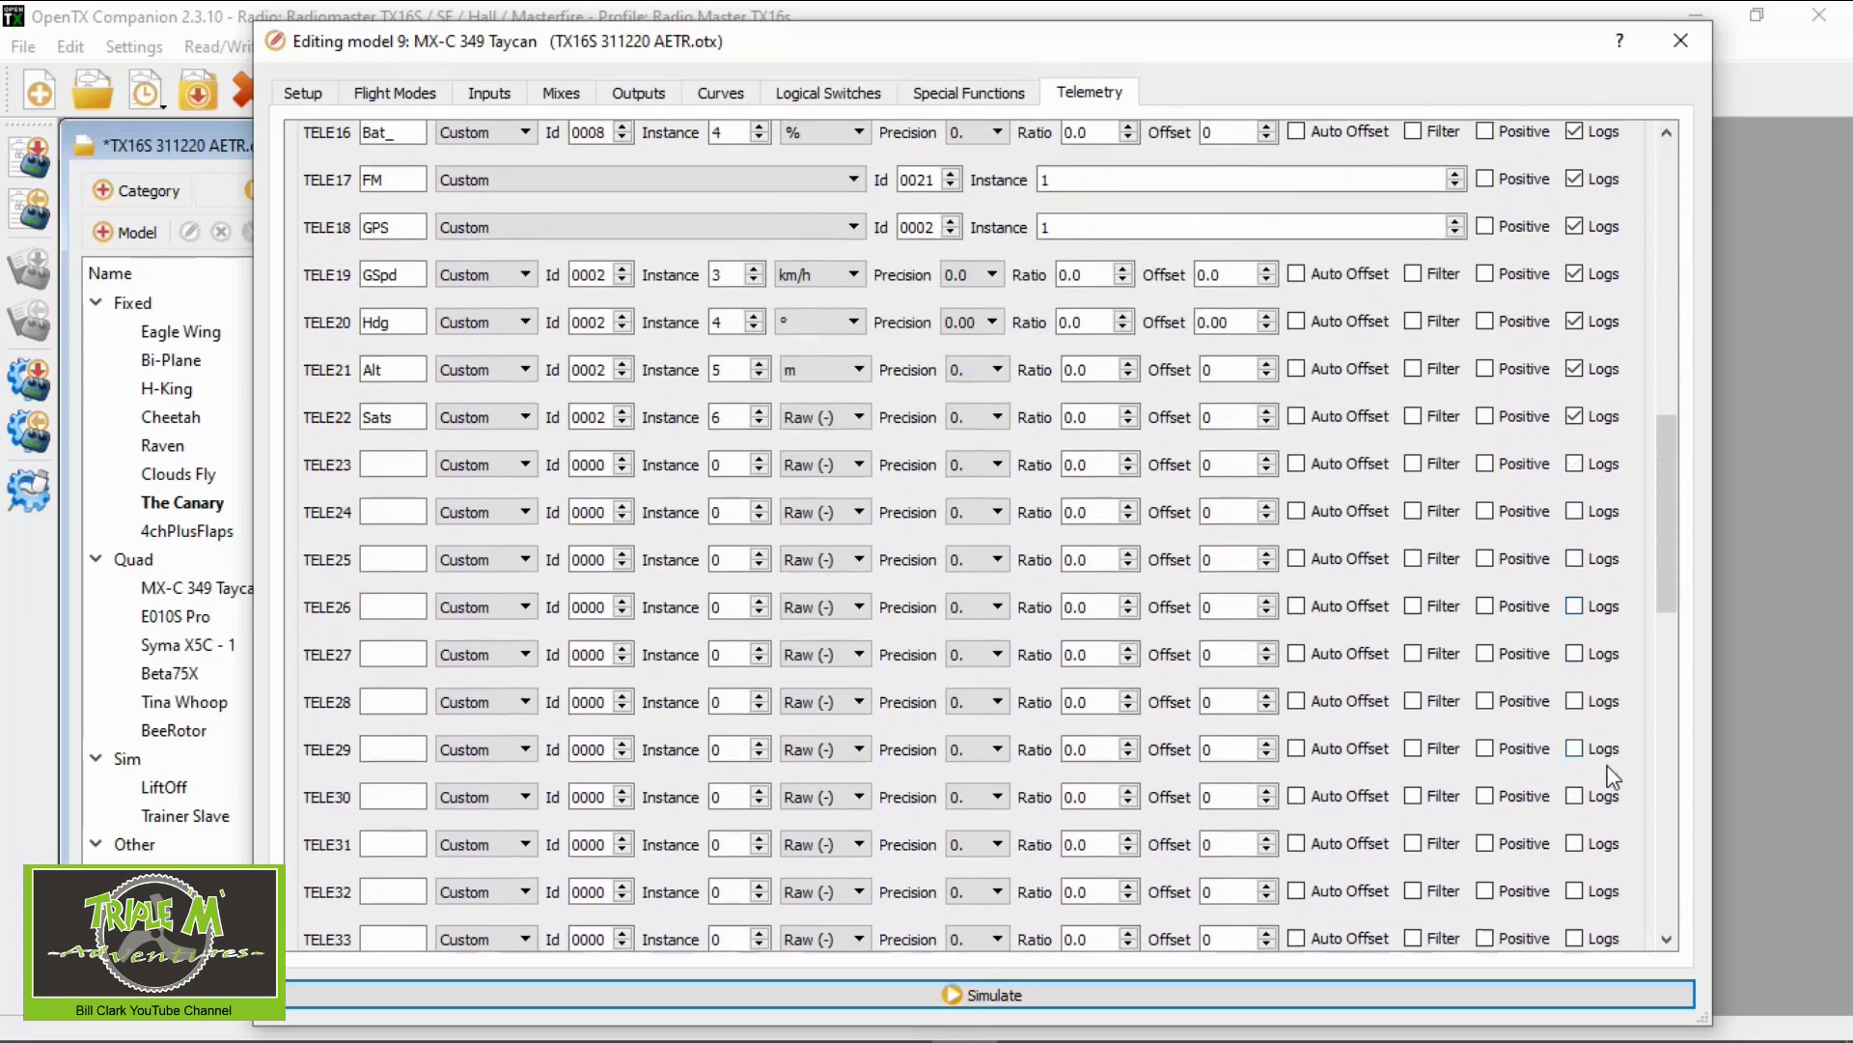
scroll(1614, 772, "down", 5)
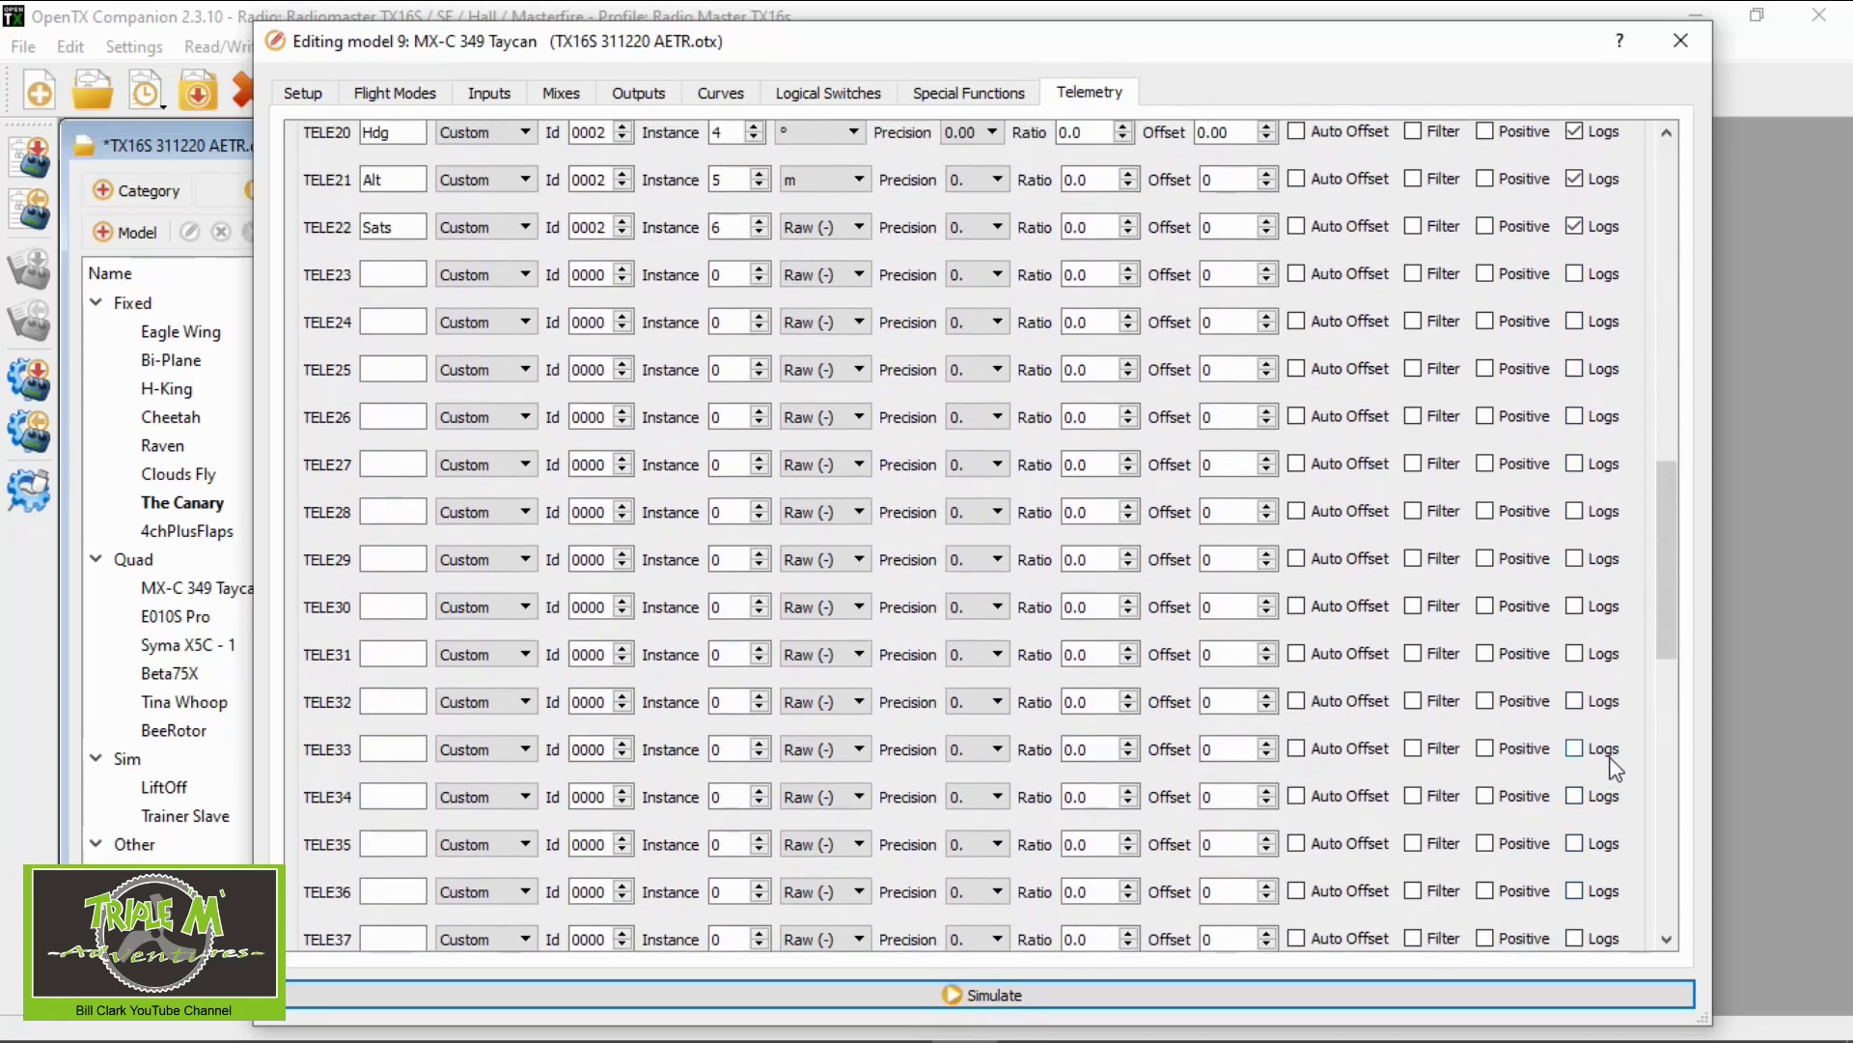
scroll(1630, 770, "up", 1)
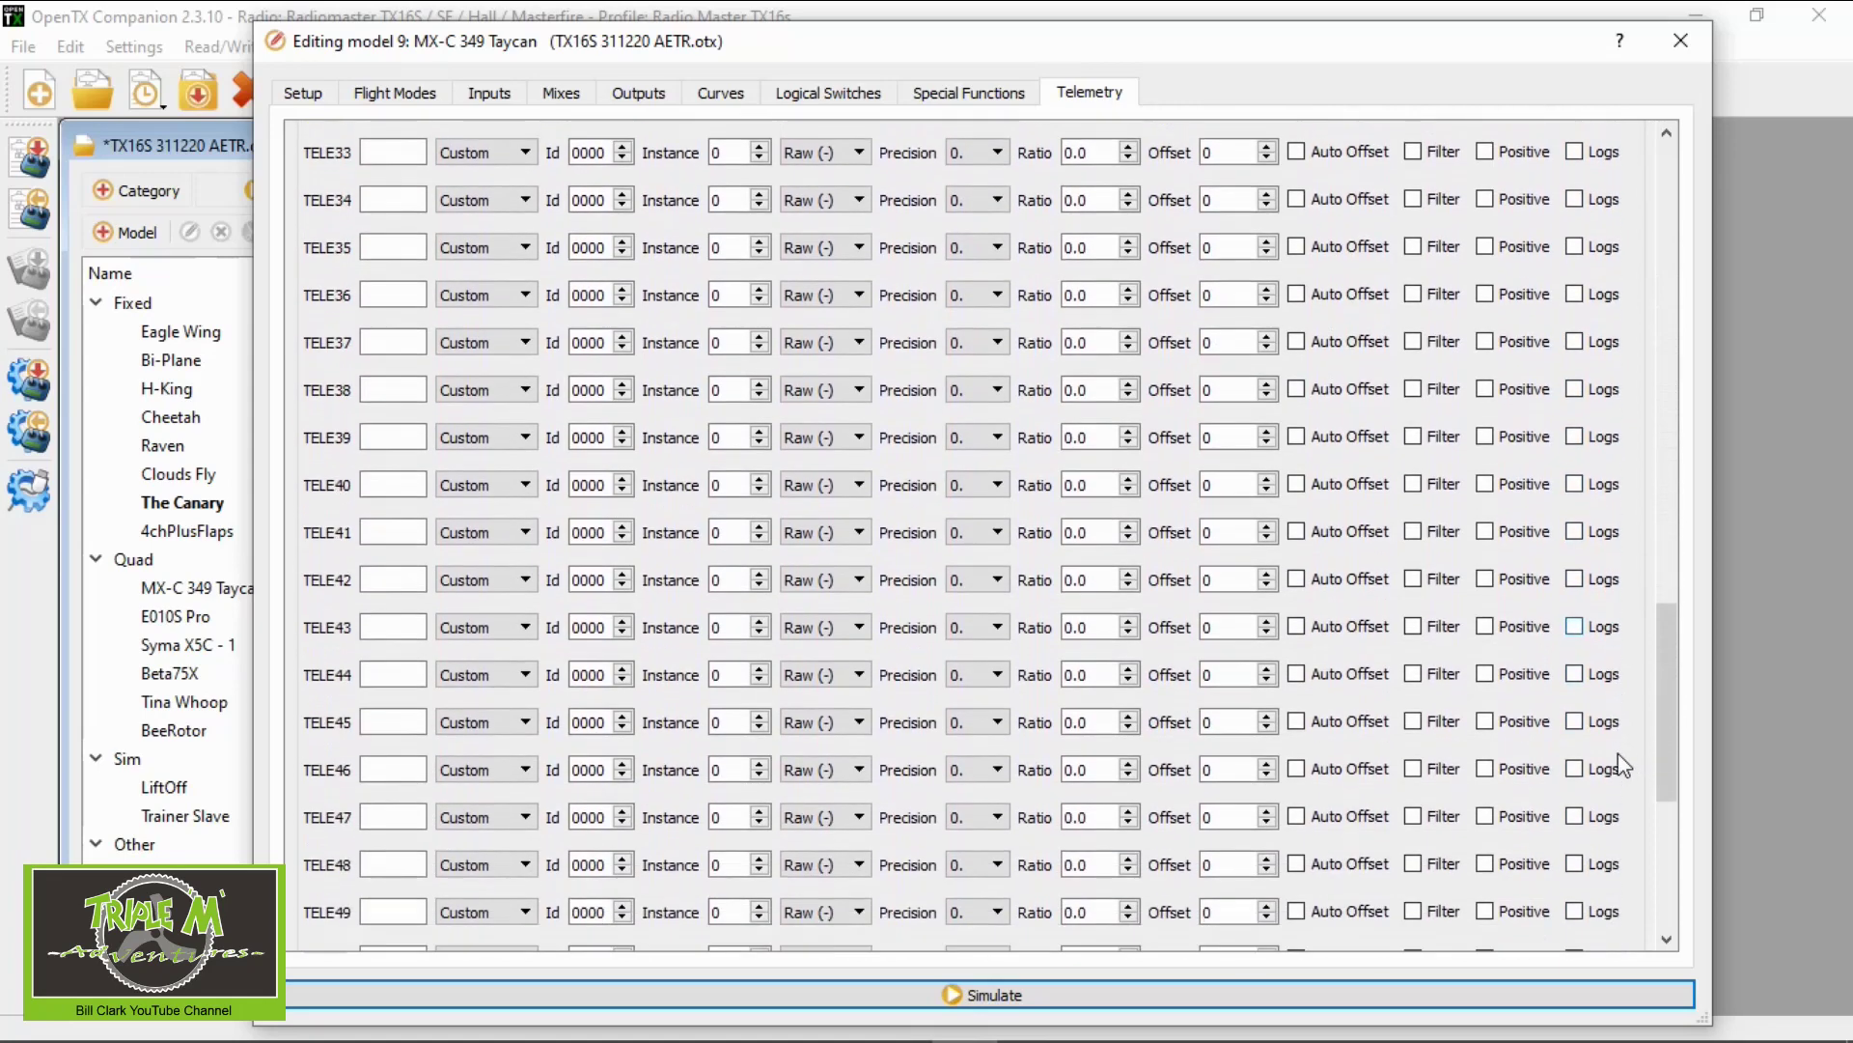
scroll(1629, 765, "up", 5)
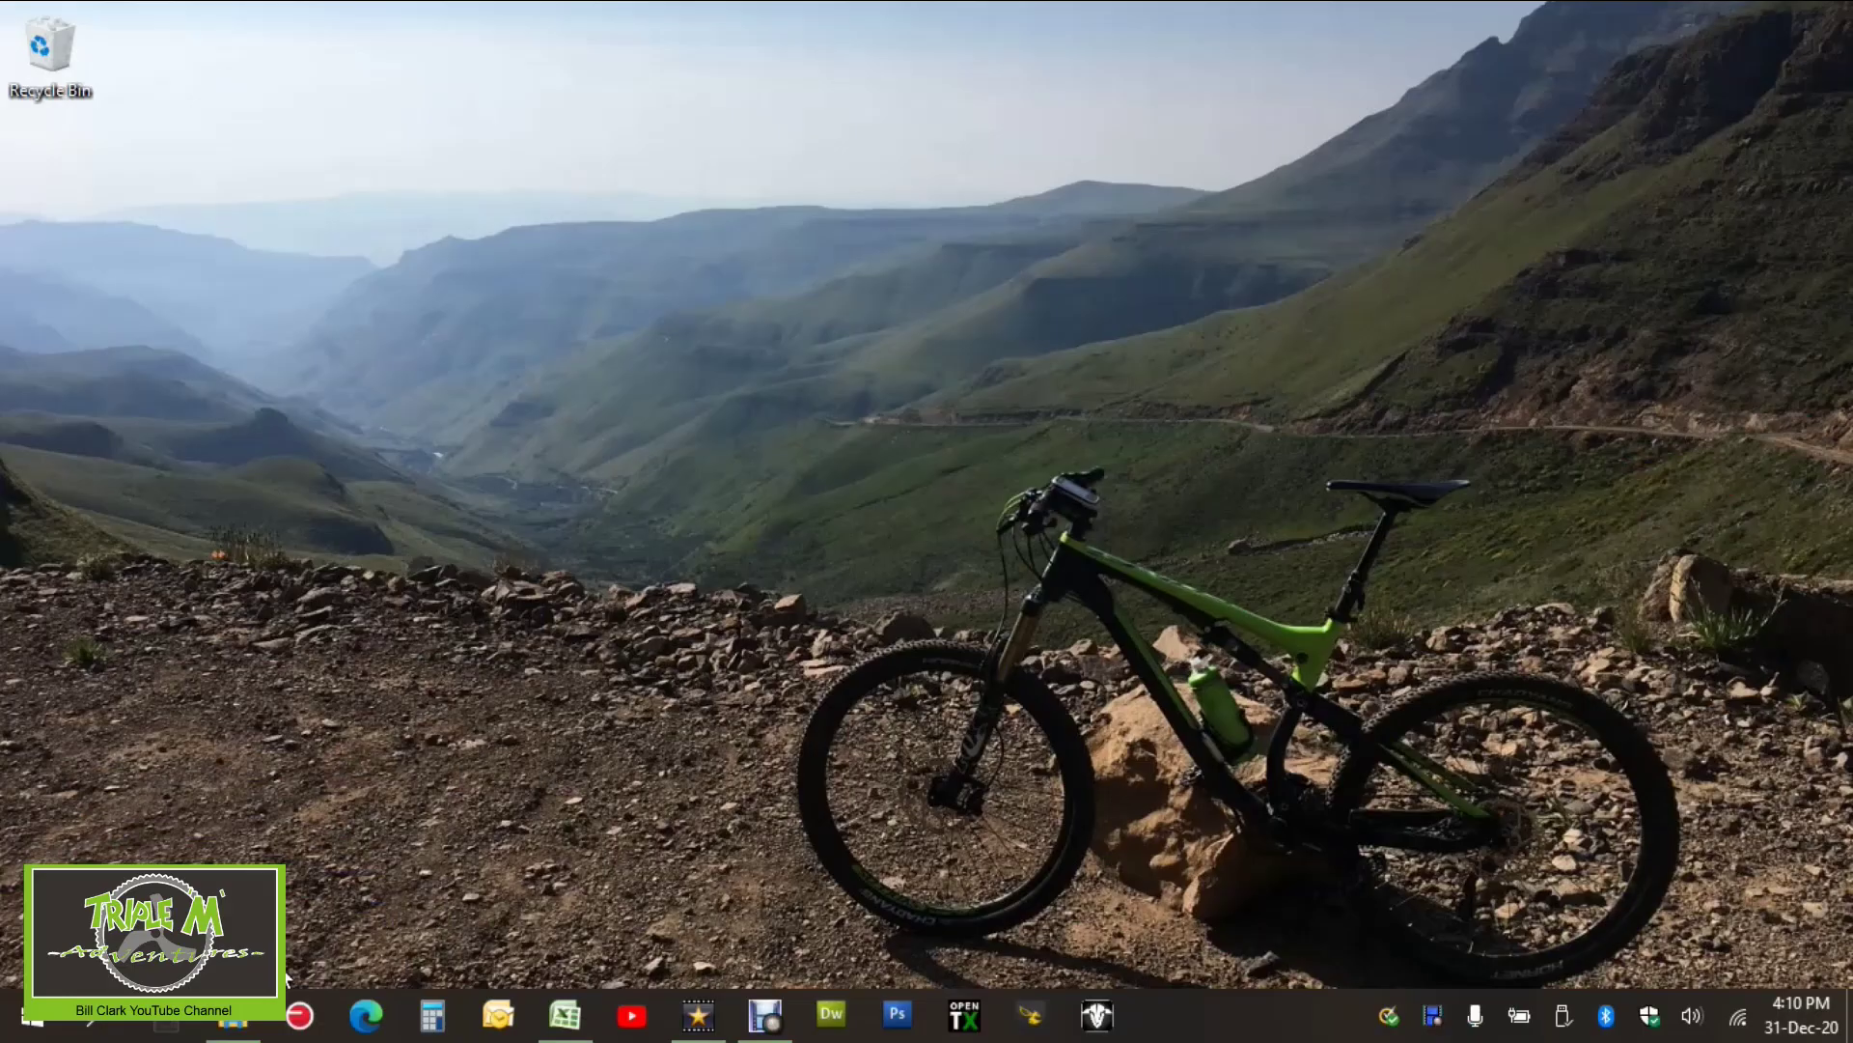
Switch to File Explorer, open the LOGS folder on USB Drive (E:) and look at the file MX-C_349_Taycan-2020-12-03.csv.
left_click(235, 1029)
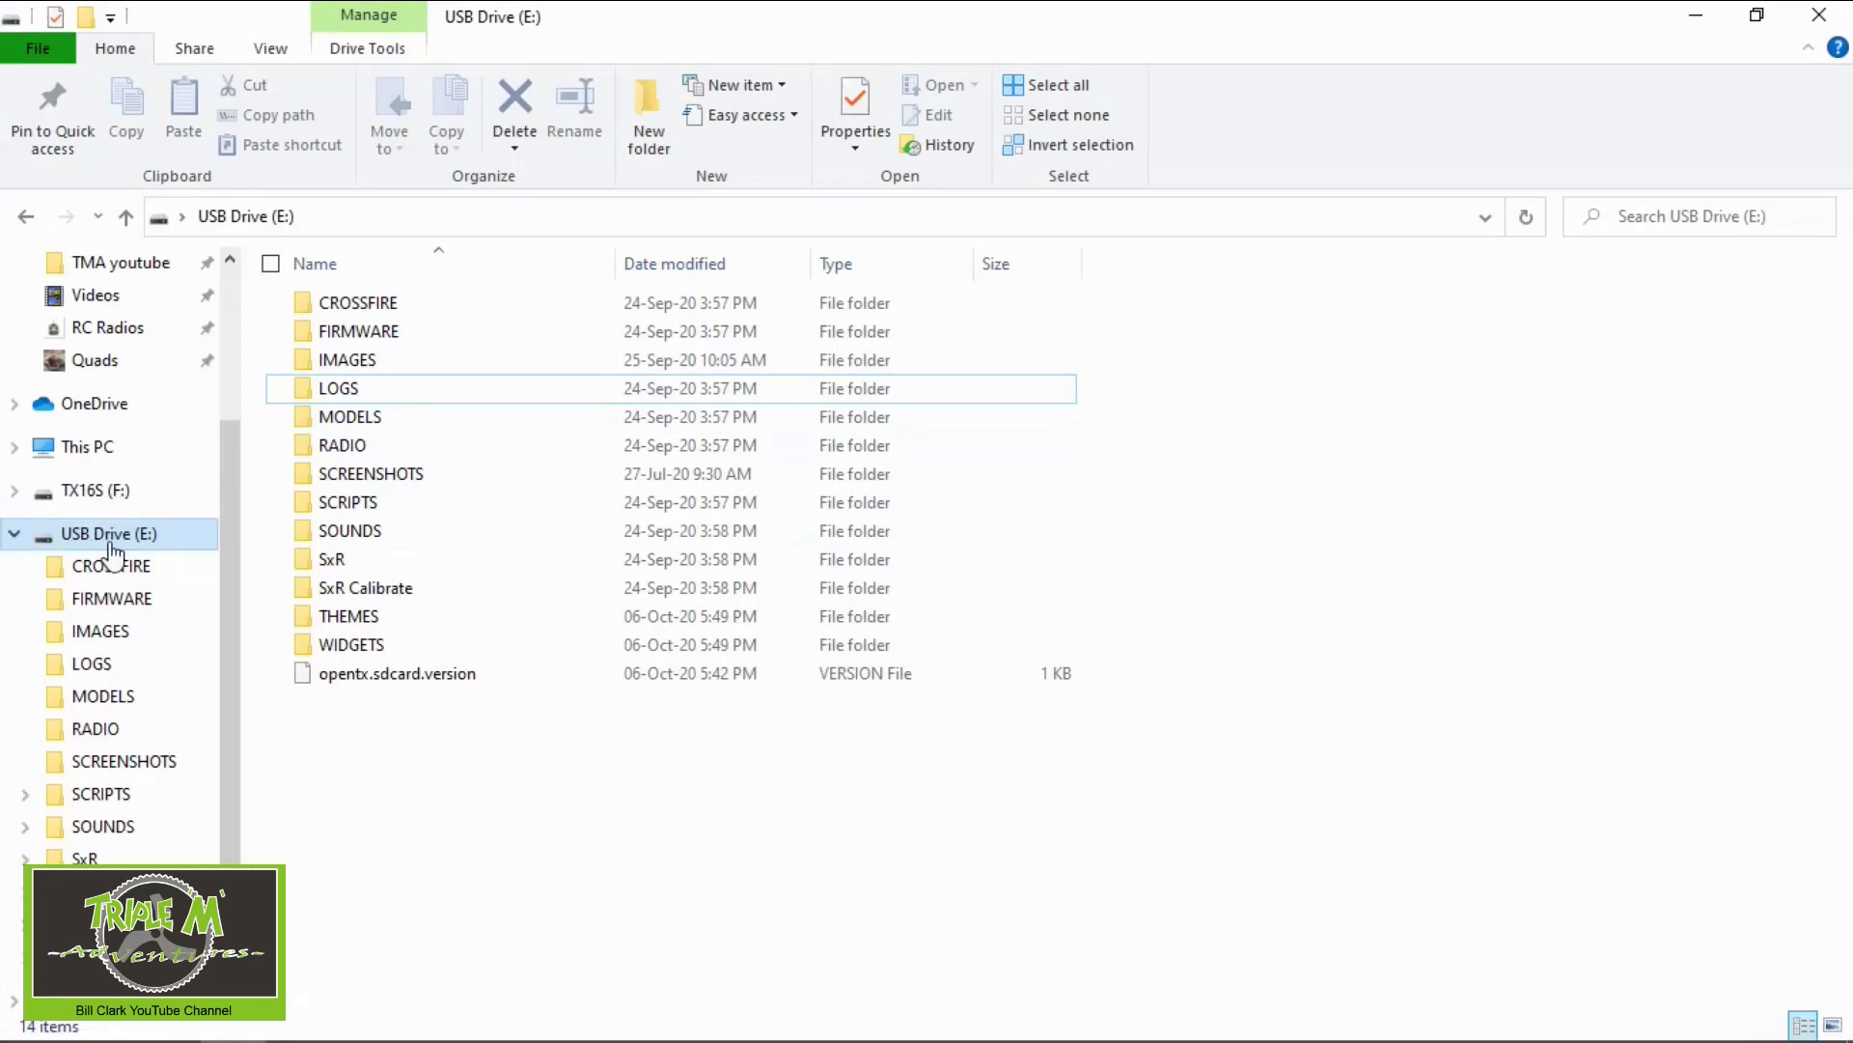
double_click(413, 396)
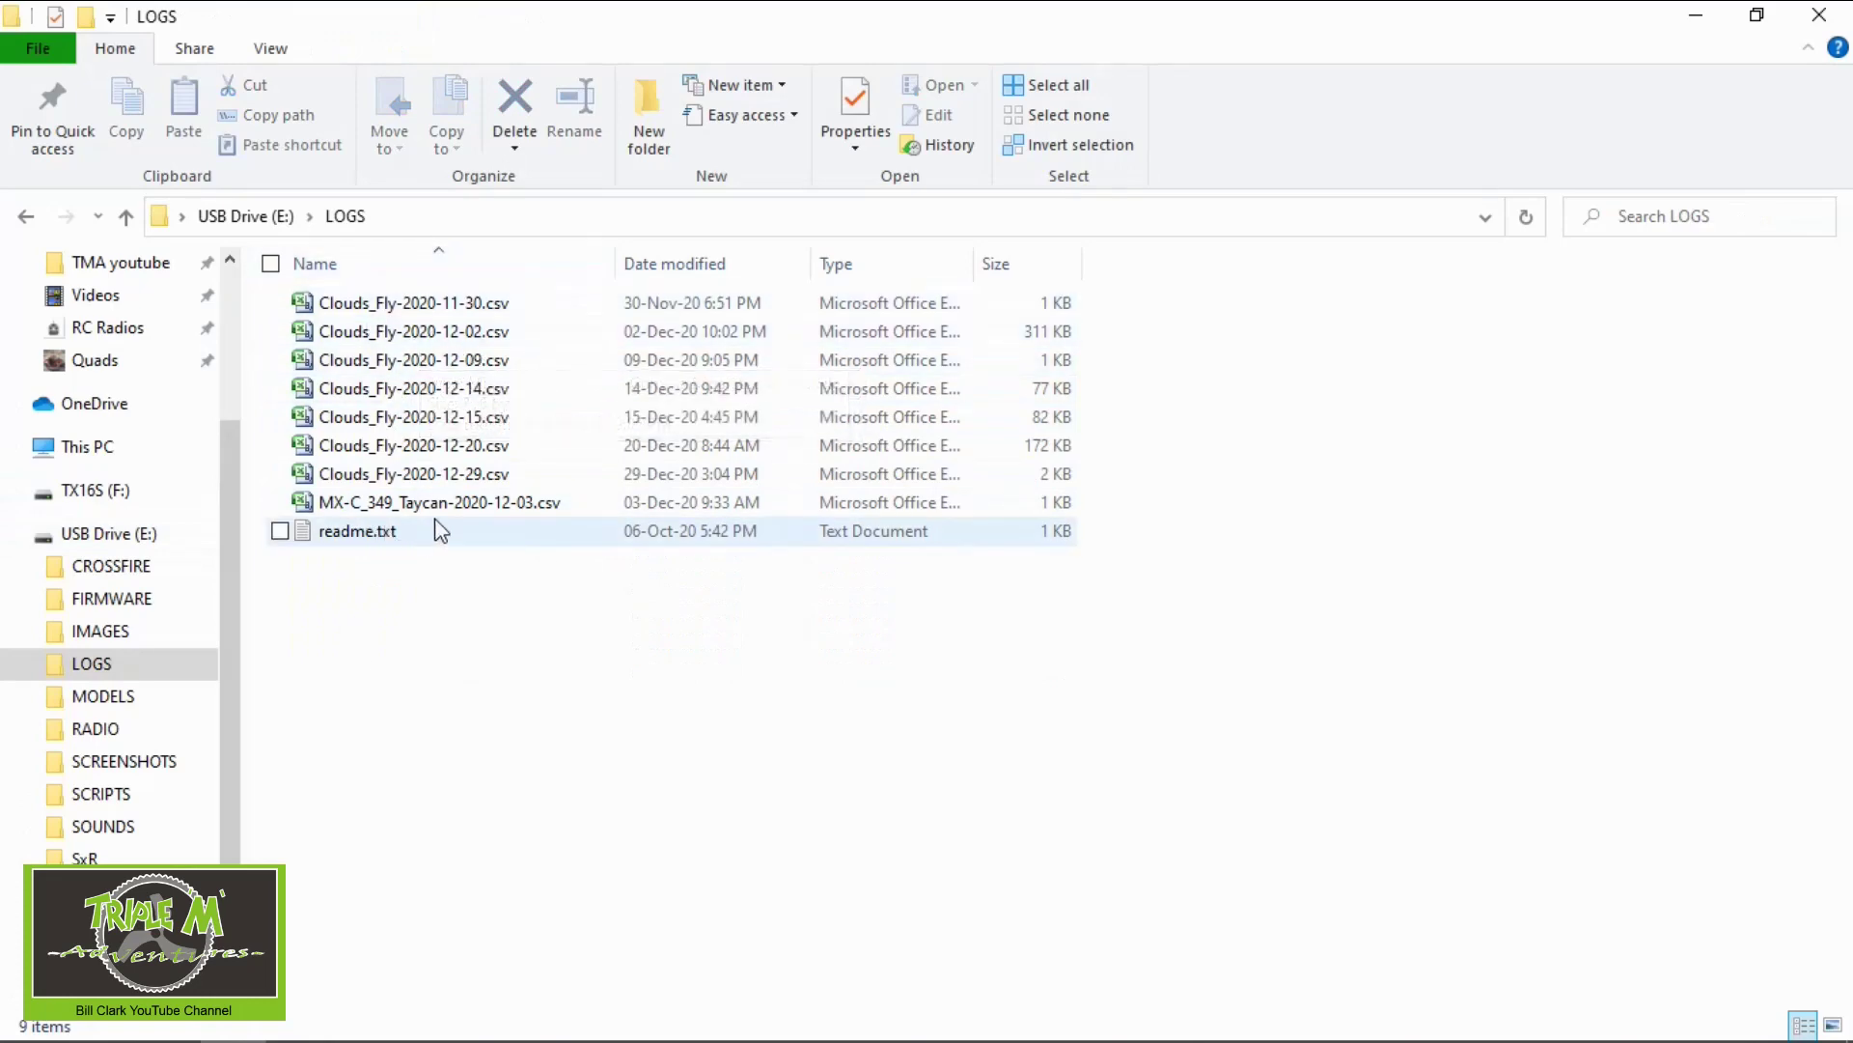
left_click(514, 514)
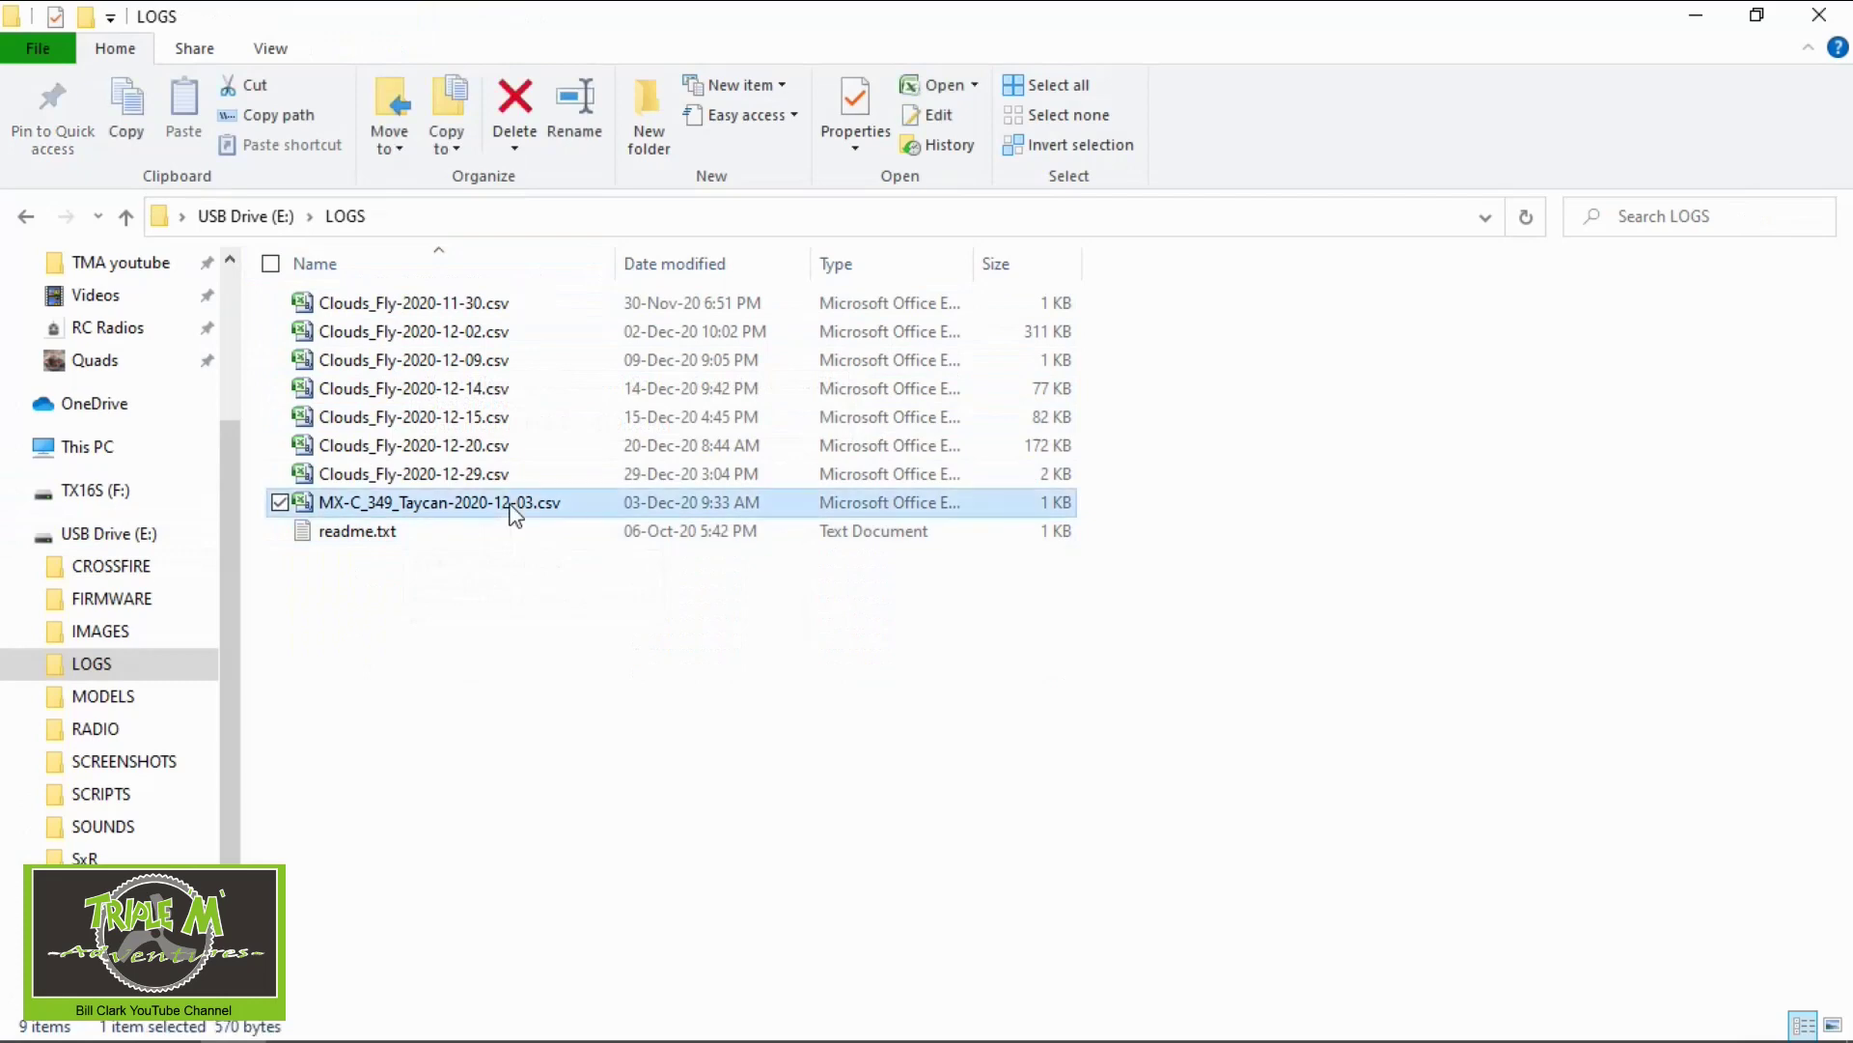
right_click(510, 505)
left_click(745, 635)
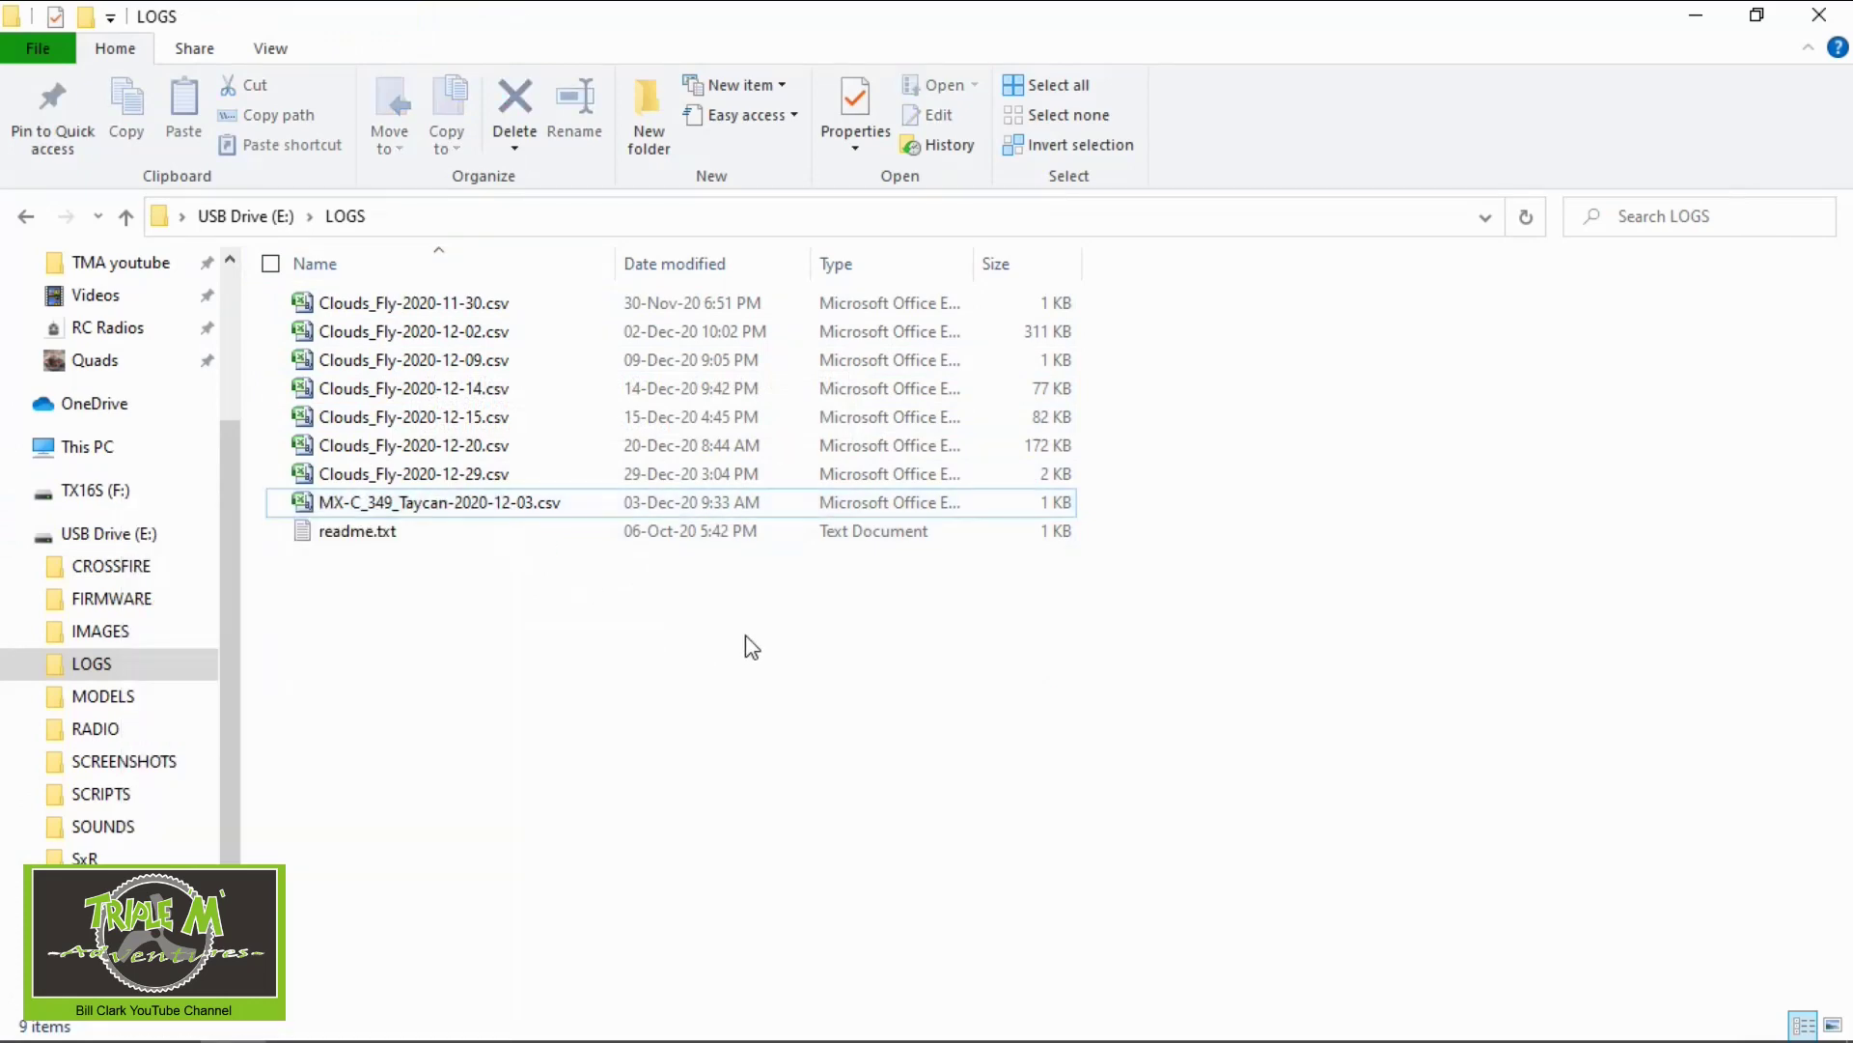